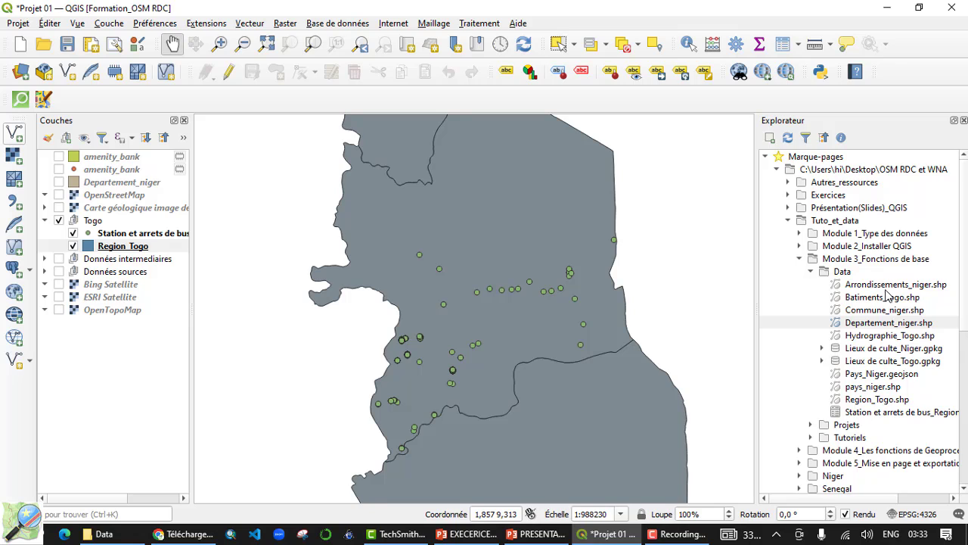
# Add Routes_togo.shp from the Togo Routes folder to the map and view the roads briefly with Region_Togo hidden
pyautogui.scroll(-2, 908, 376)
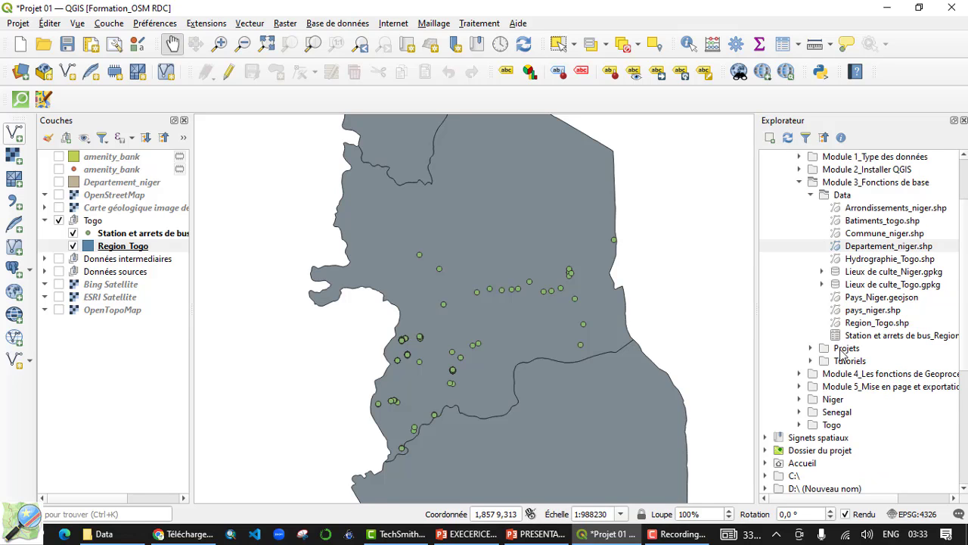
pyautogui.scroll(-2, 836, 407)
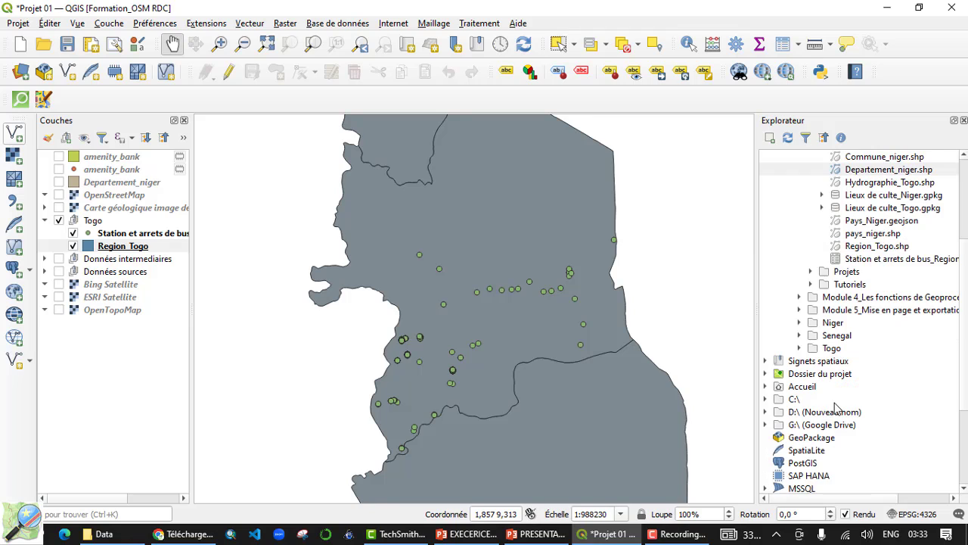
pyautogui.click(799, 348)
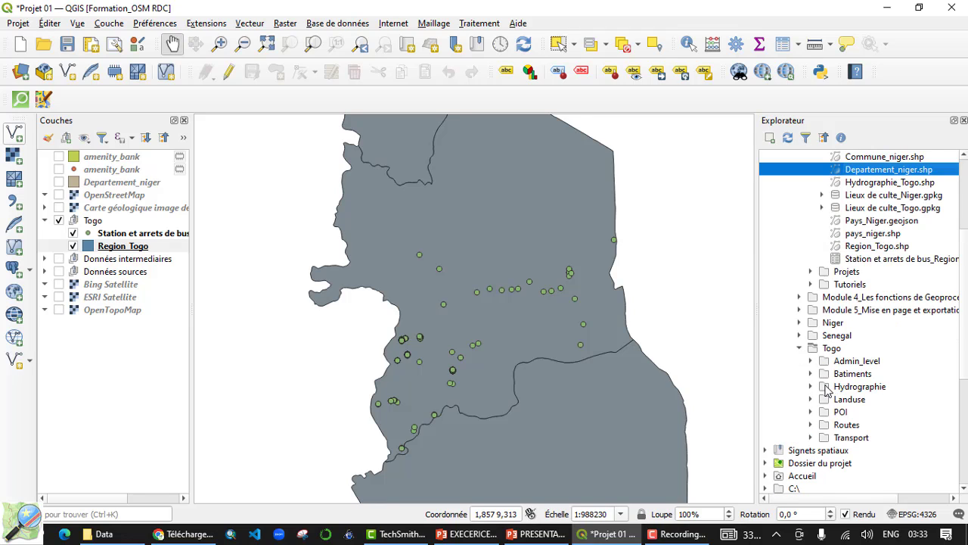
pyautogui.click(811, 424)
pyautogui.moveTo(861, 445); pyautogui.dragTo(603, 375)
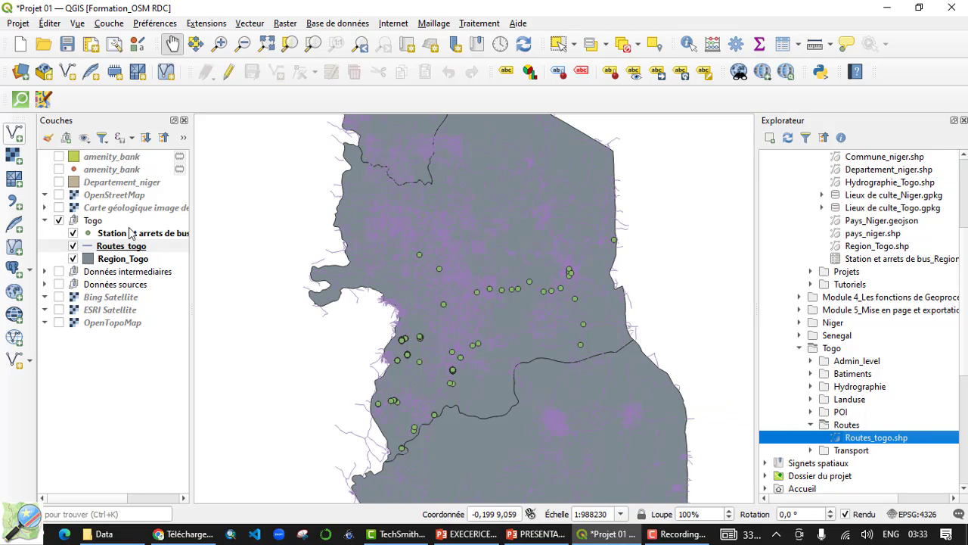
pyautogui.click(74, 259)
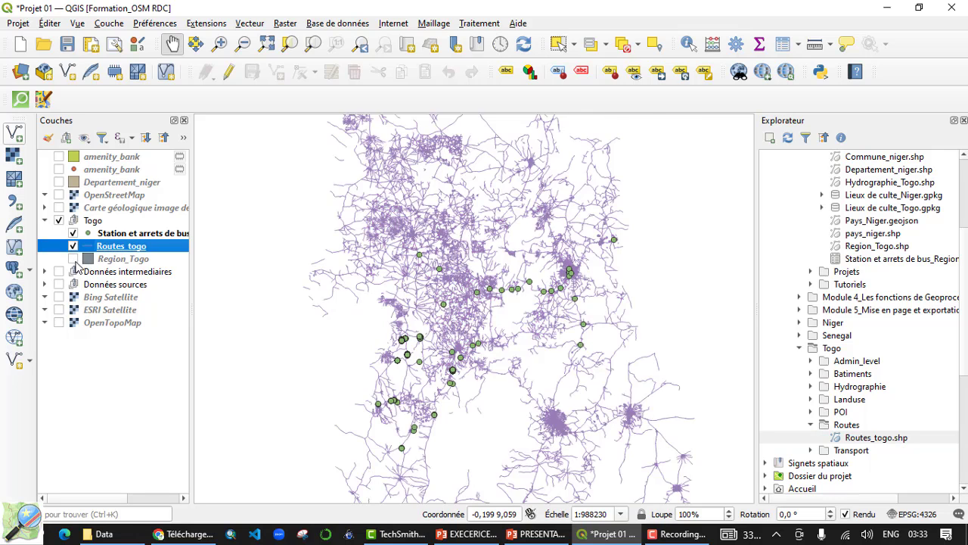
pyautogui.click(74, 260)
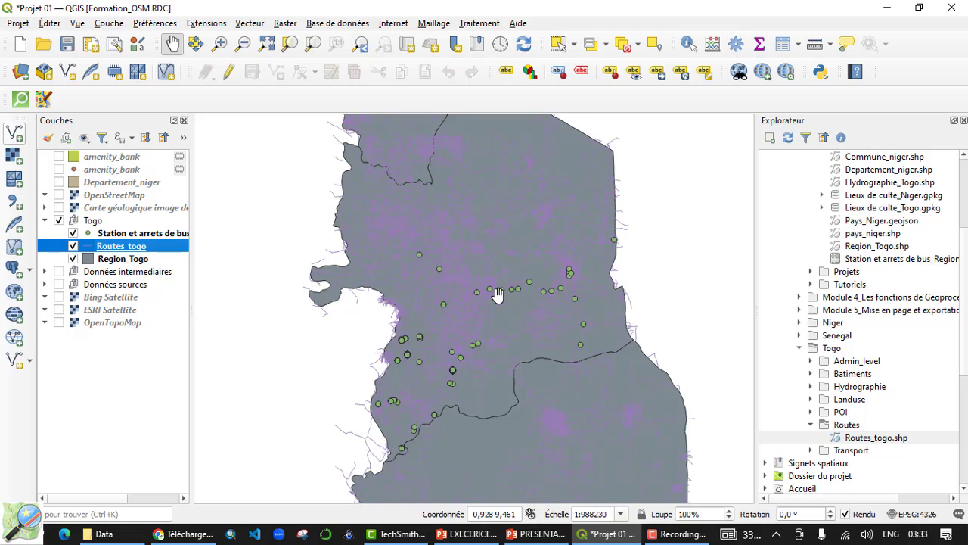
# Add Batiments_togo.shp from the Togo Batiments folder to the map
pyautogui.moveTo(498, 295); pyautogui.dragTo(518, 337)
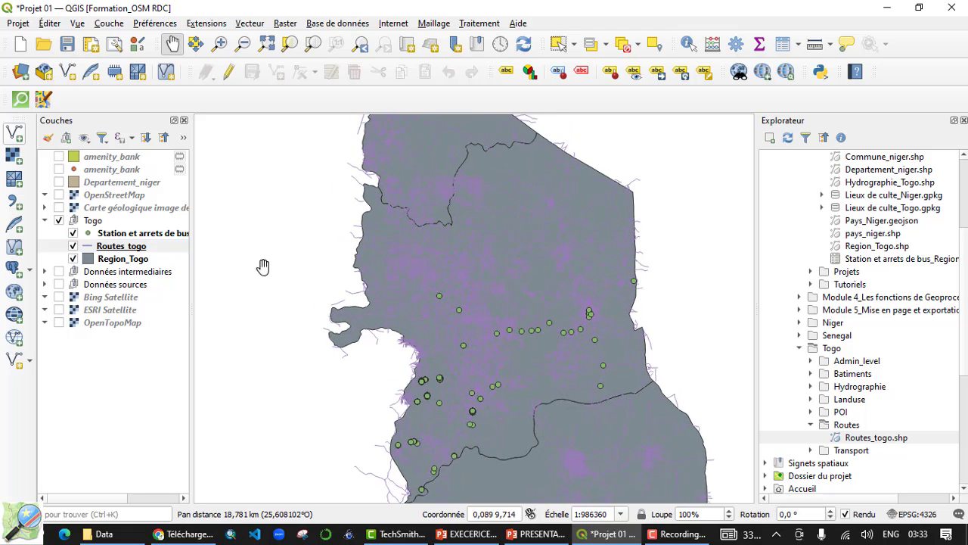
pyautogui.click(811, 374)
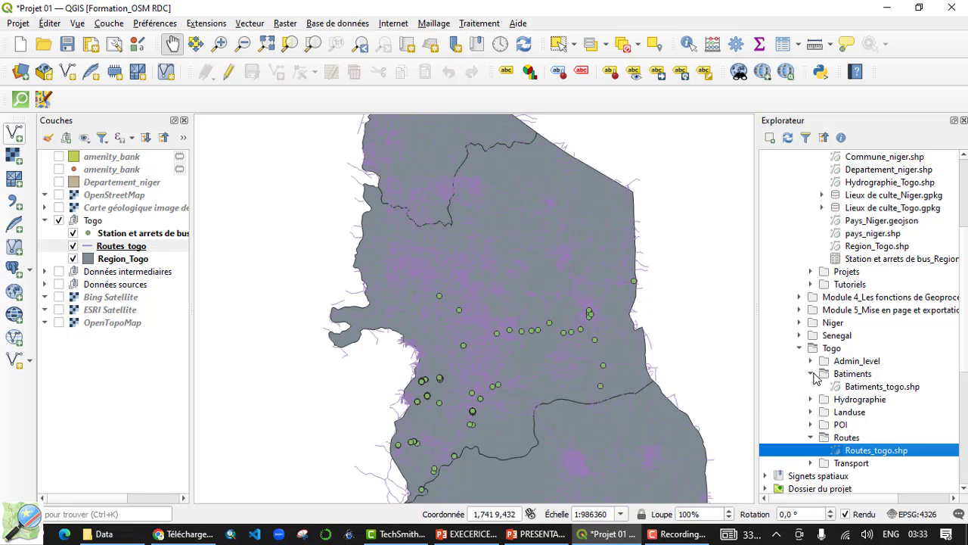
pyautogui.moveTo(870, 388); pyautogui.dragTo(495, 360)
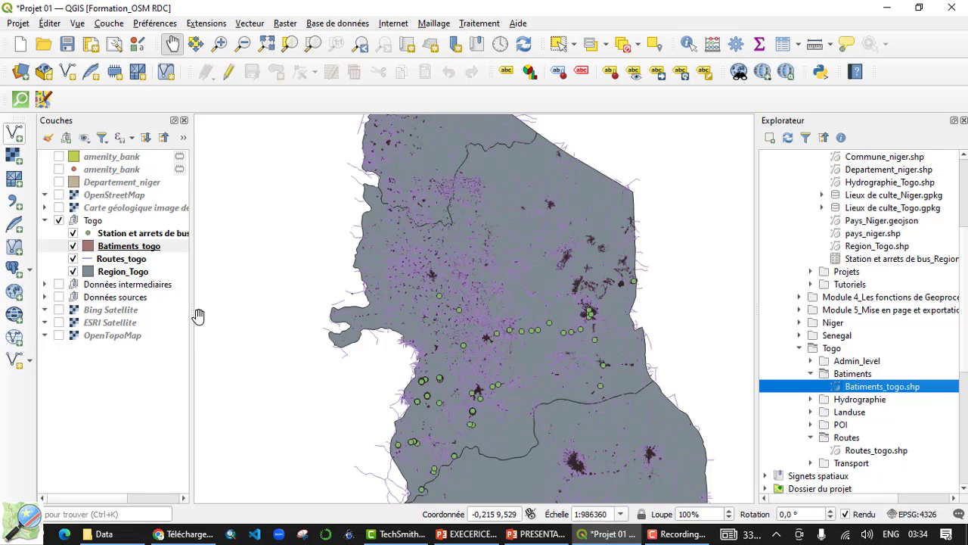
# Select the polygon in the Region_Togo layer that contains the bus stations and stops
pyautogui.click(124, 276)
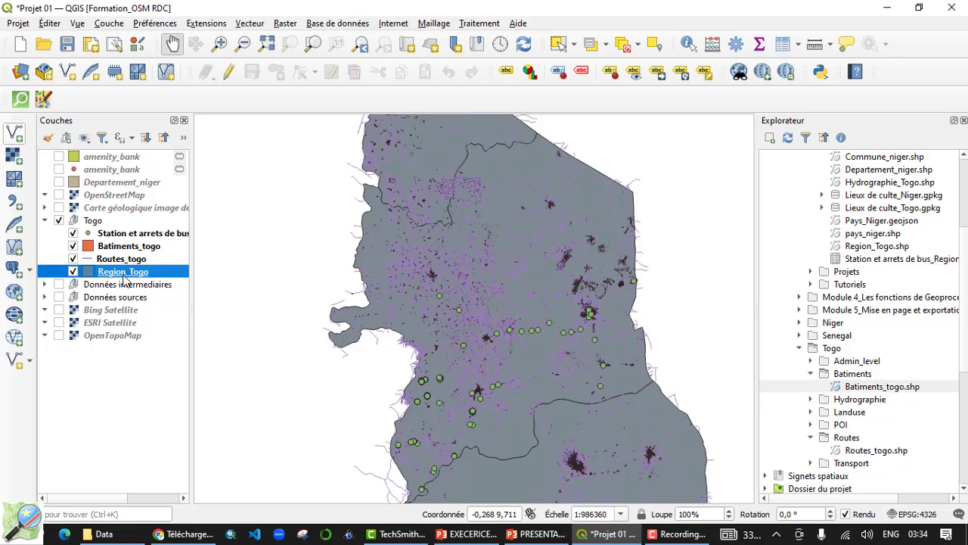
pyautogui.click(574, 43)
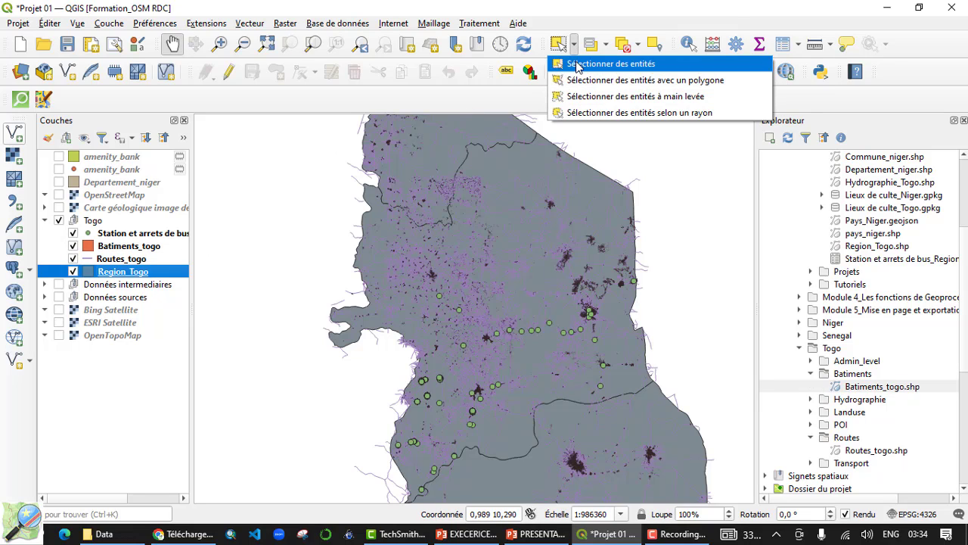
pyautogui.click(577, 64)
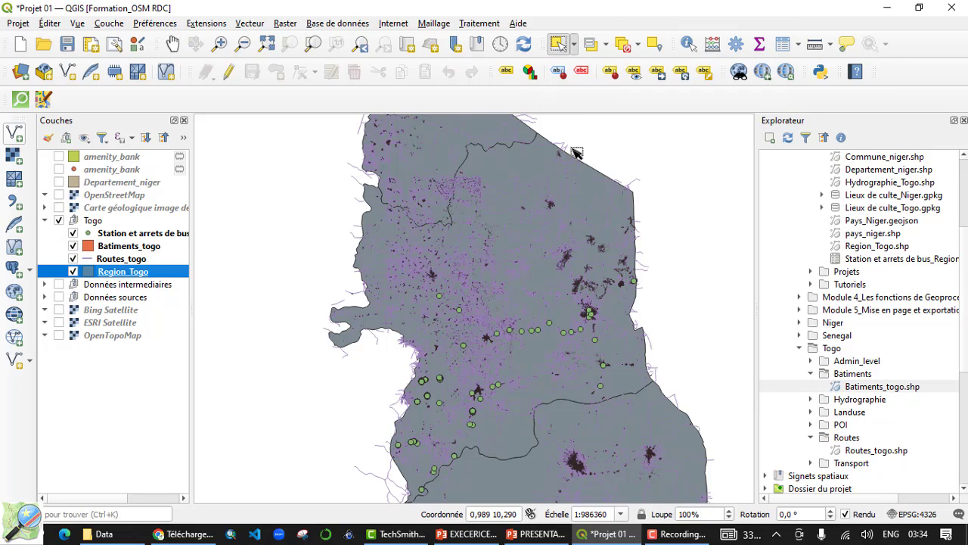
pyautogui.click(605, 201)
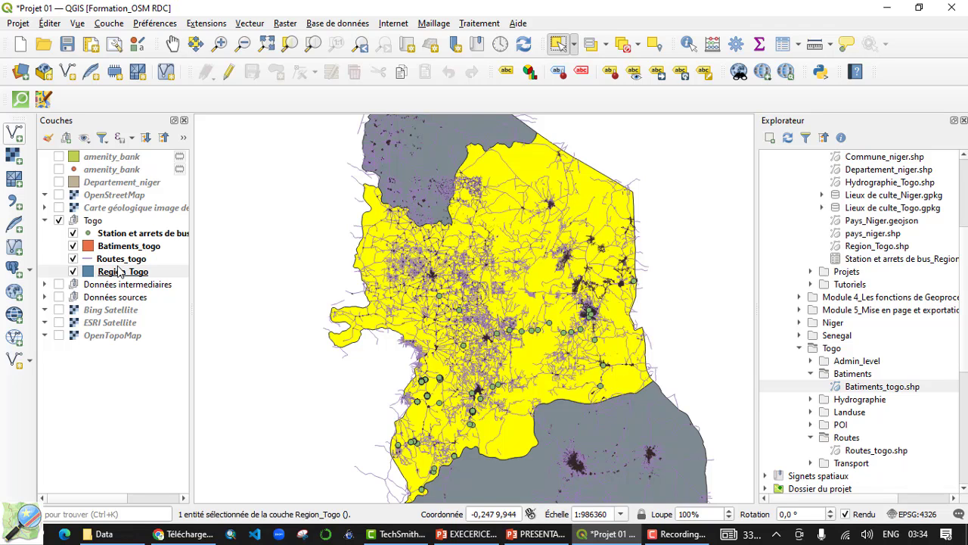
pyautogui.click(124, 274)
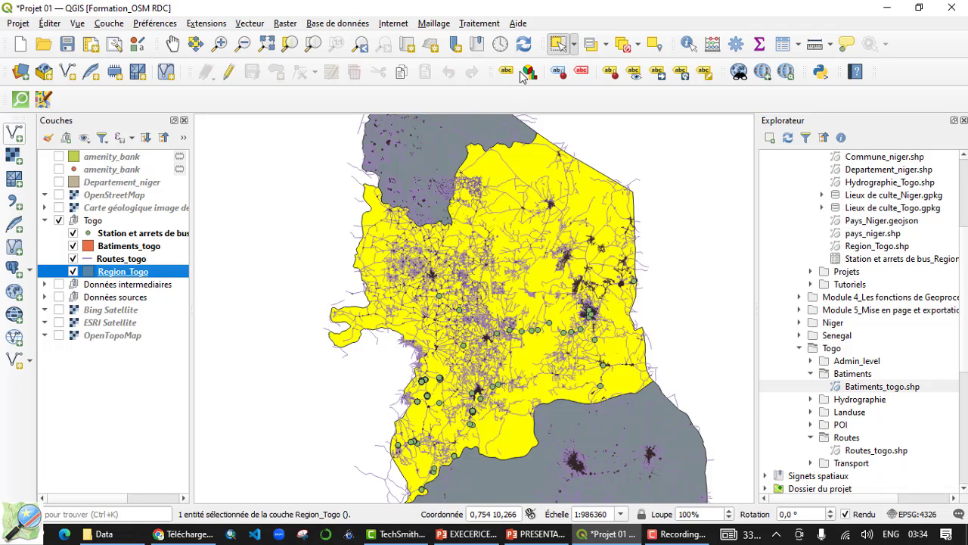
pyautogui.click(574, 46)
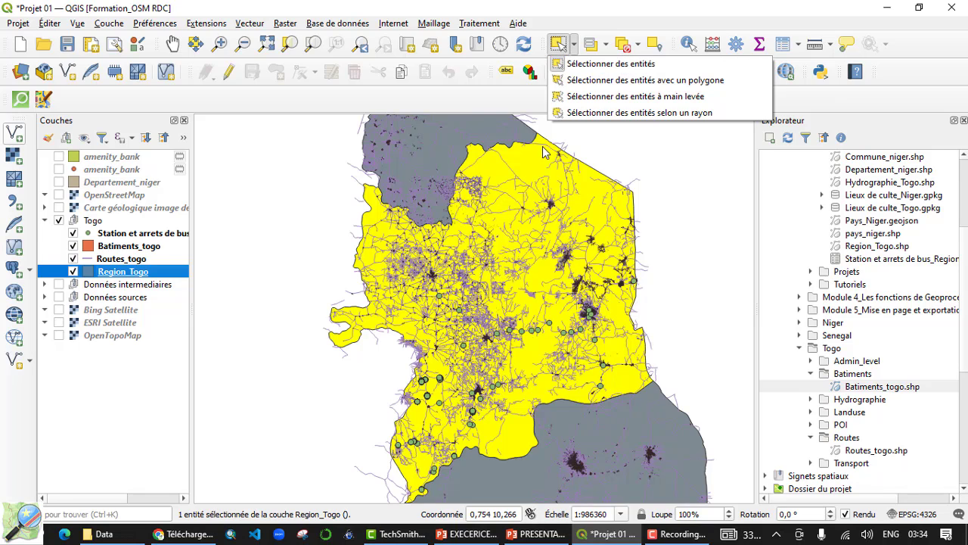
pyautogui.click(499, 99)
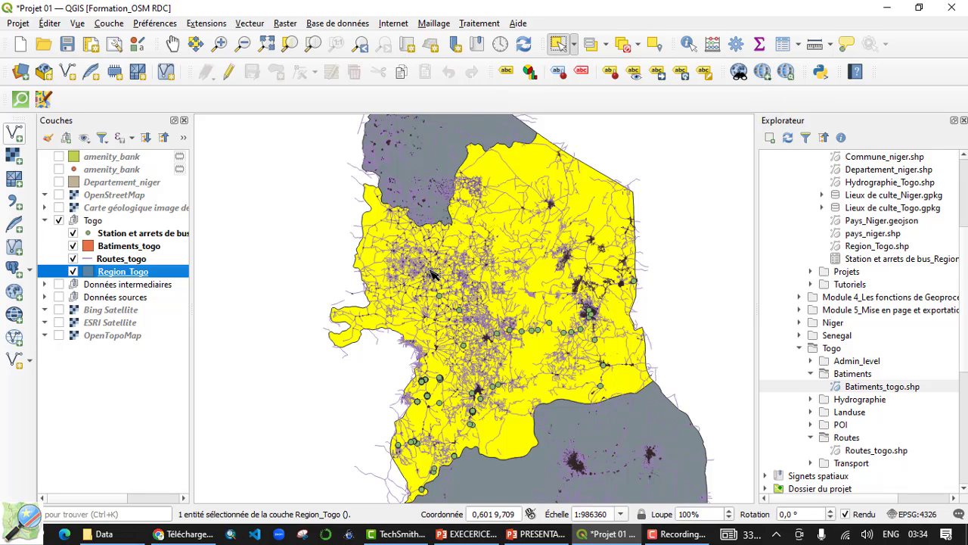
# Open the attribute table of Routes_togo and start a selection by expression
pyautogui.click(115, 262)
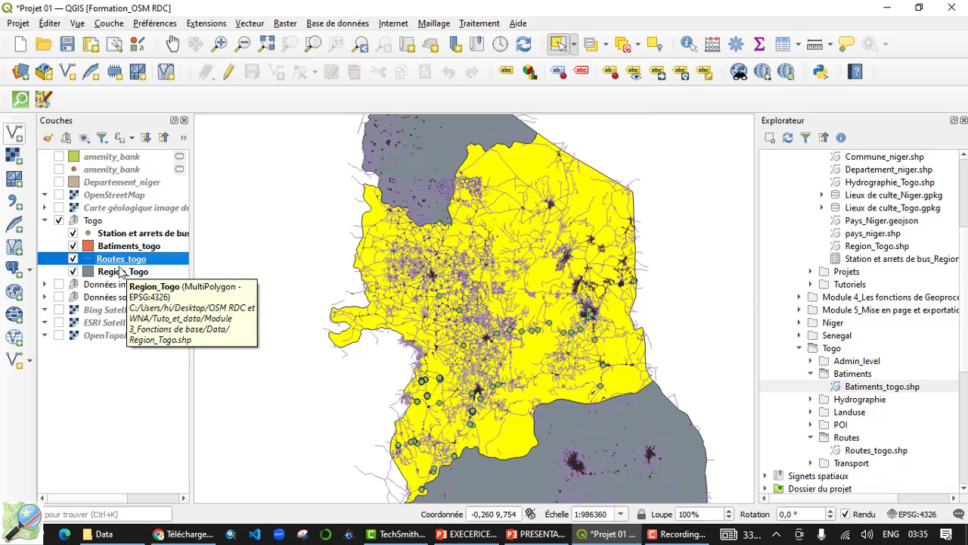
pyautogui.click(785, 50)
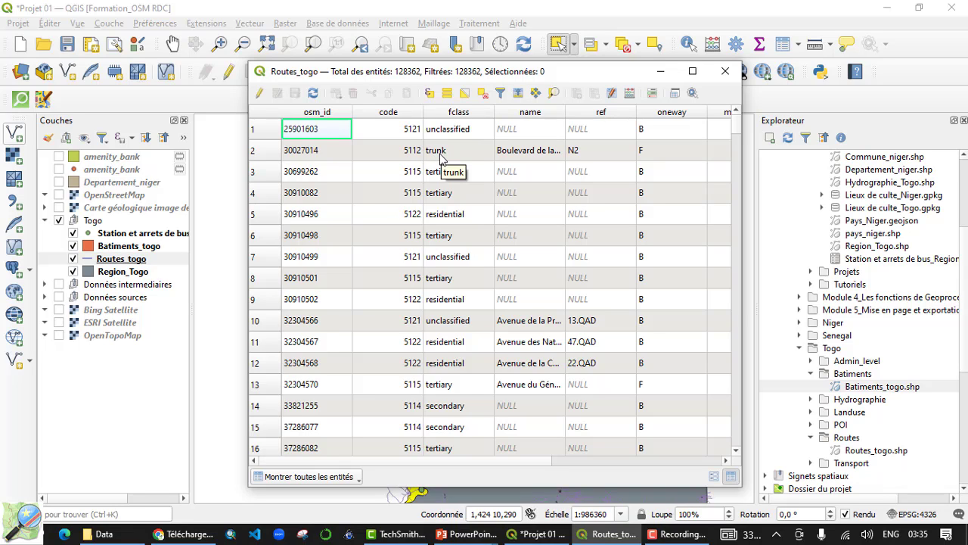
pyautogui.click(431, 94)
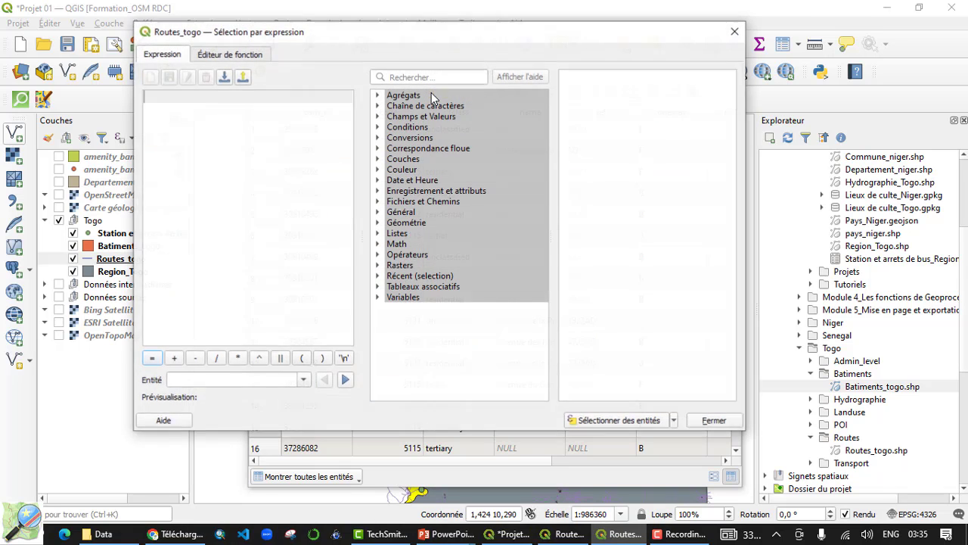
# Select the roads matching the expression "fclass" = 'trunk', close the expression dialog and minimize the attribute table
pyautogui.click(378, 116)
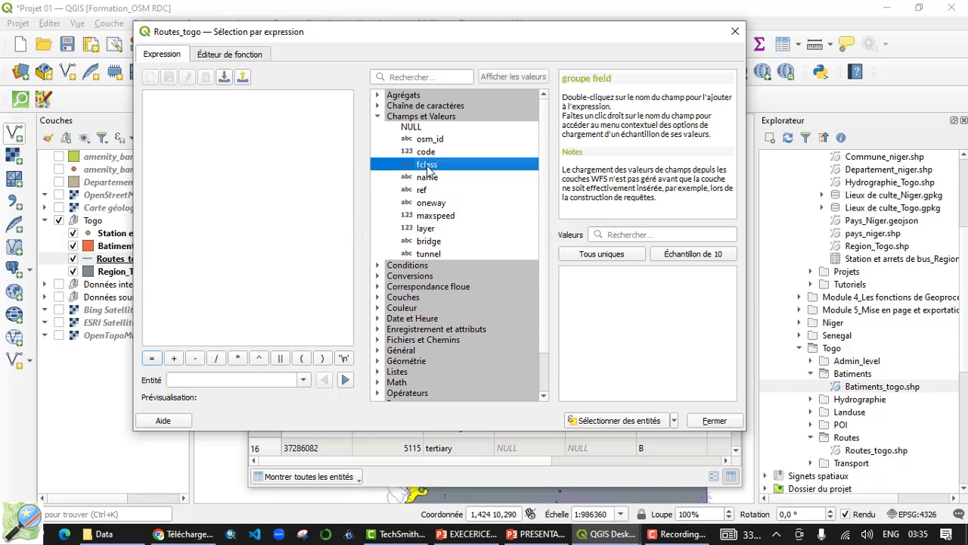
pyautogui.doubleClick(427, 165)
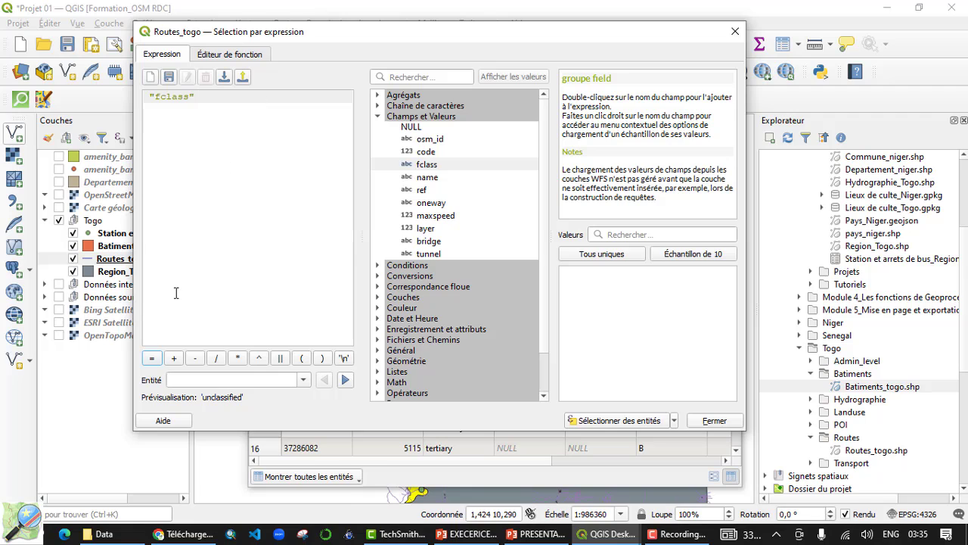
pyautogui.click(152, 358)
pyautogui.click(586, 257)
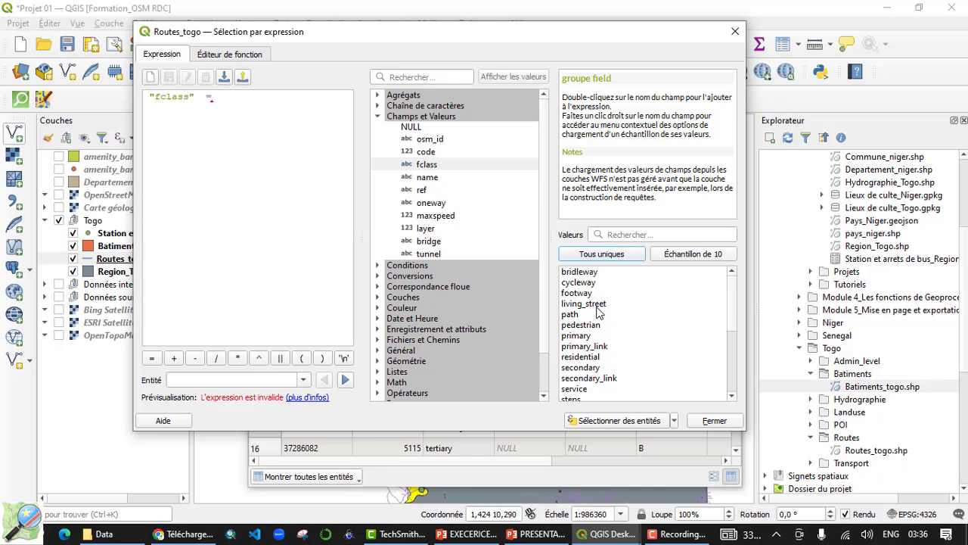
pyautogui.scroll(-2, 600, 323)
pyautogui.scroll(-3, 598, 320)
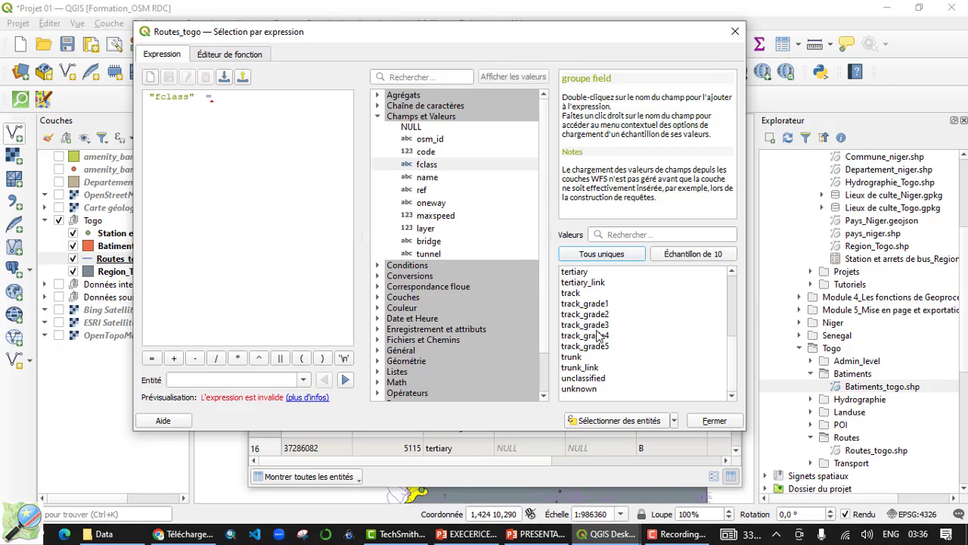
pyautogui.doubleClick(572, 359)
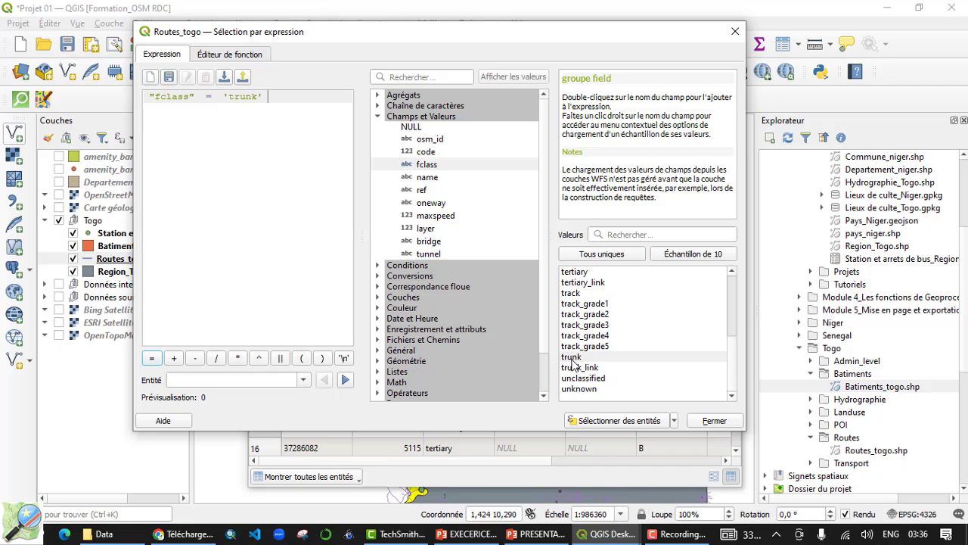
pyautogui.click(574, 358)
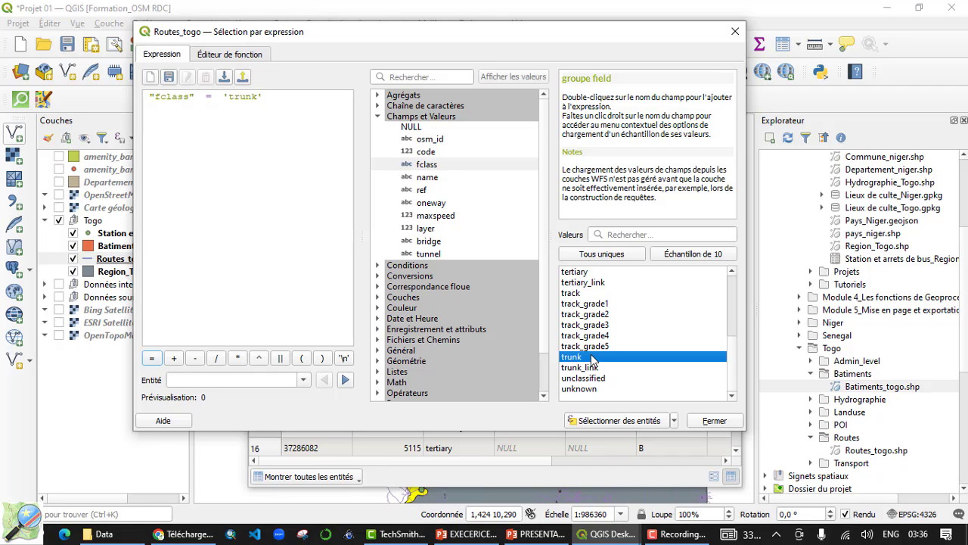
pyautogui.click(605, 426)
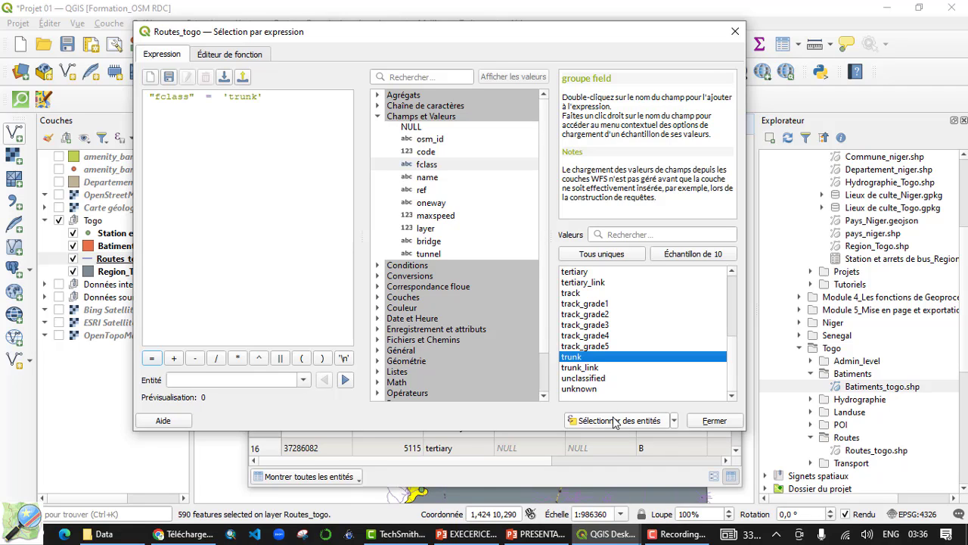
pyautogui.click(714, 420)
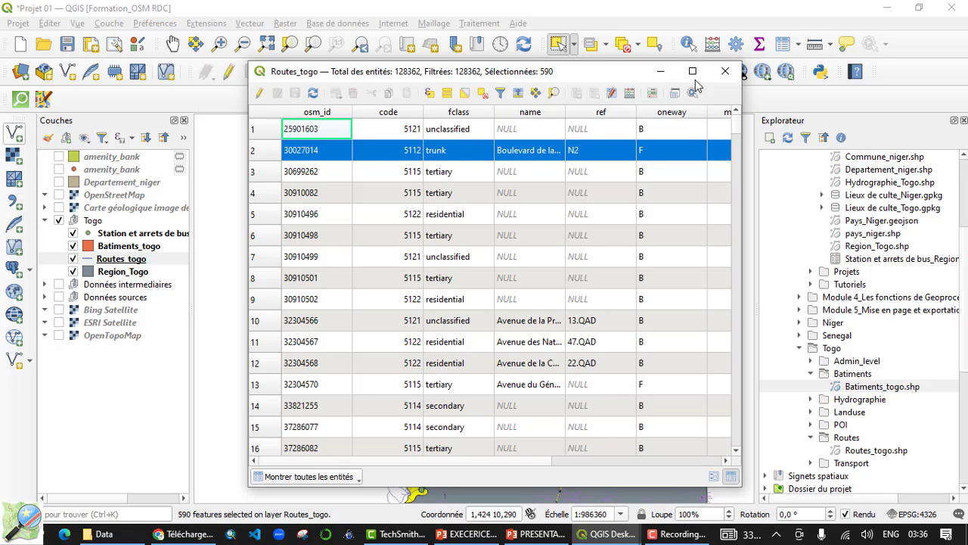
pyautogui.click(660, 72)
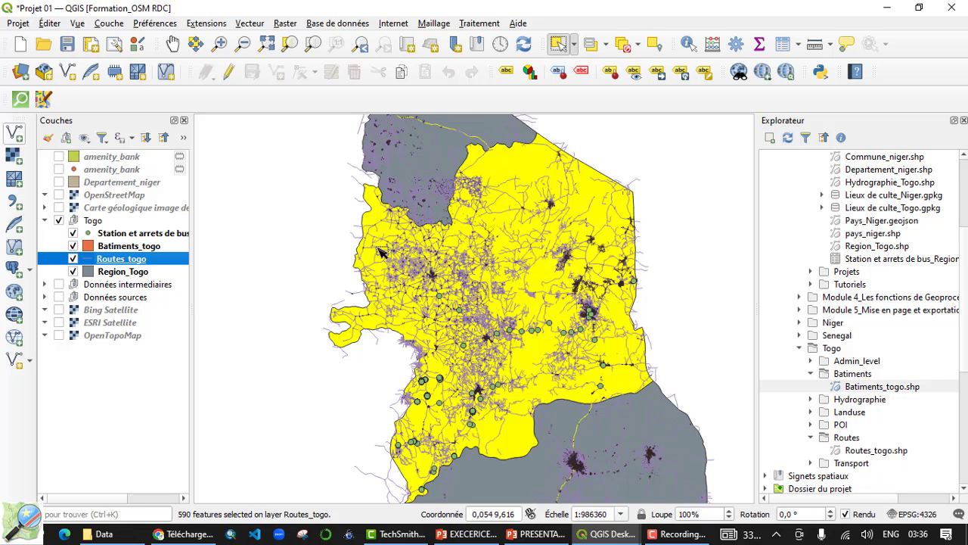
# Select by location within the current Routes_togo selection the roads that intersect only the selected Region_Togo feature
pyautogui.click(655, 48)
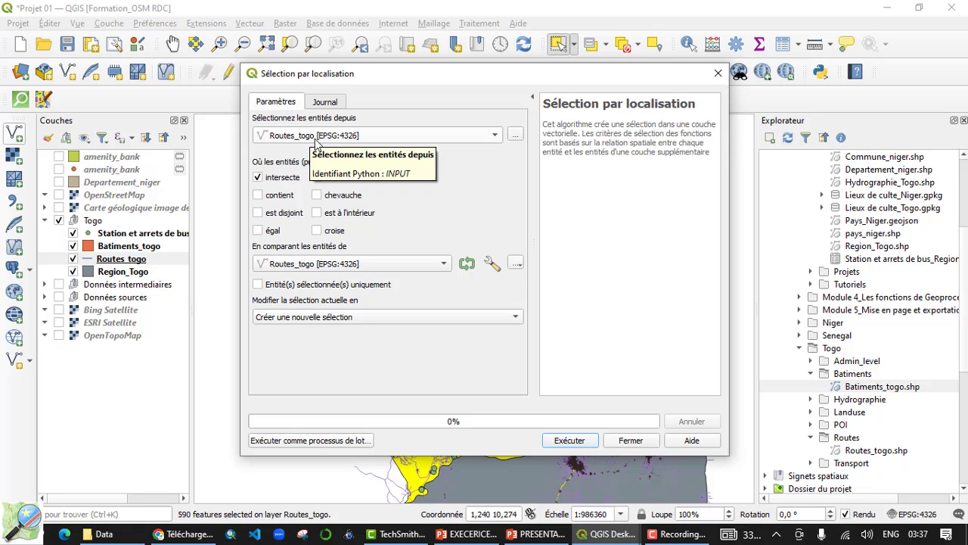
pyautogui.click(327, 266)
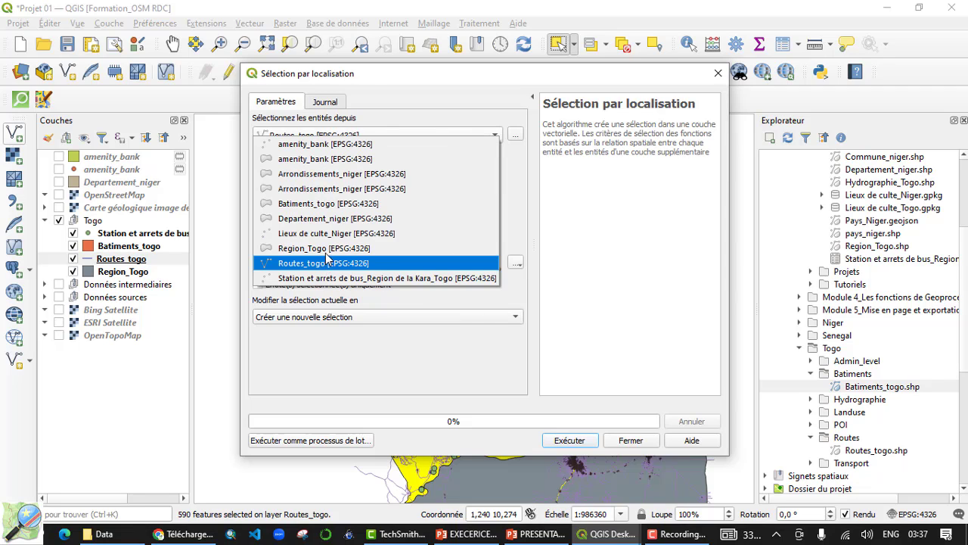
pyautogui.click(326, 249)
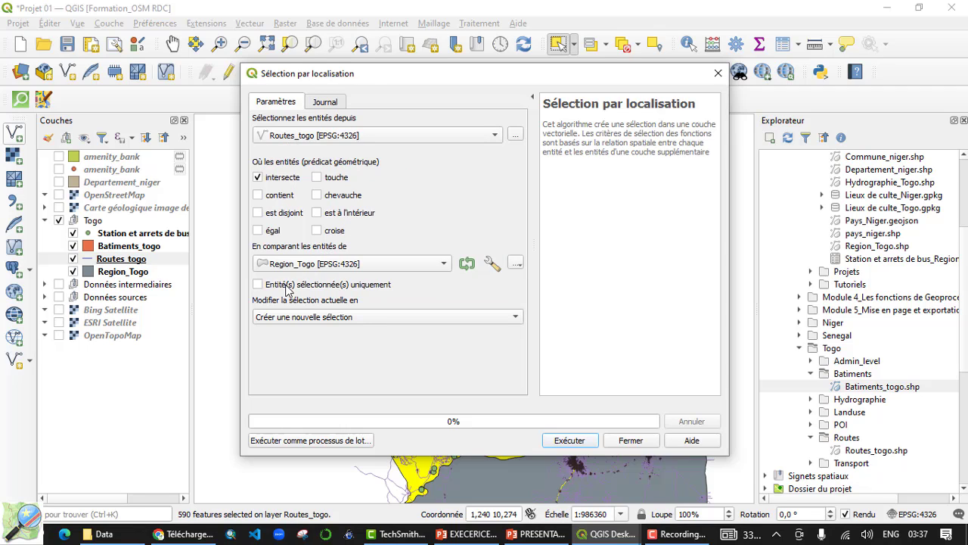
pyautogui.click(259, 286)
pyautogui.click(519, 320)
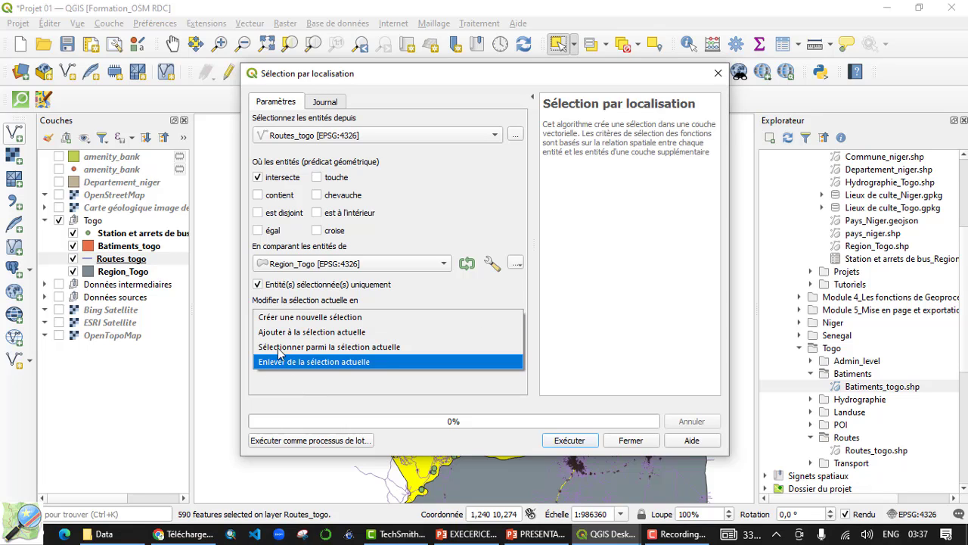
pyautogui.click(383, 346)
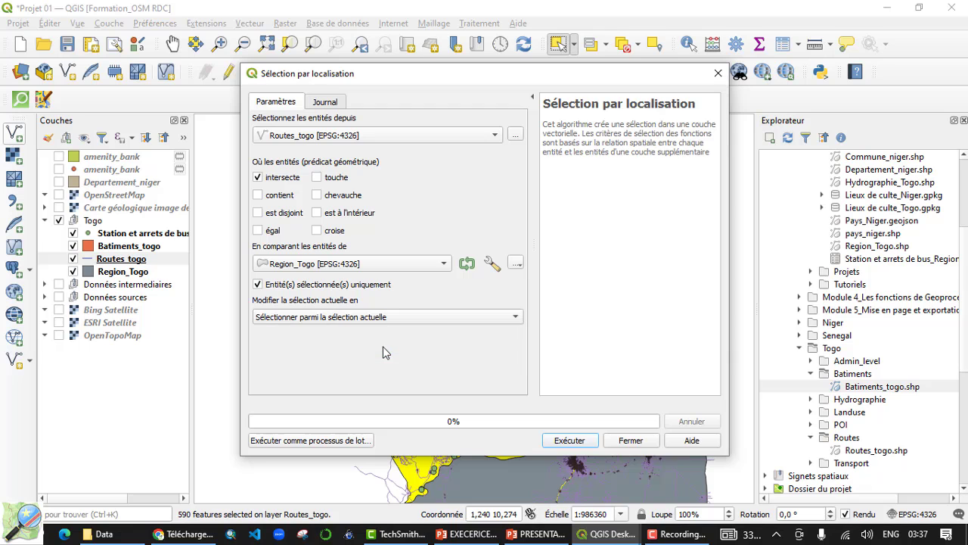
pyautogui.click(572, 445)
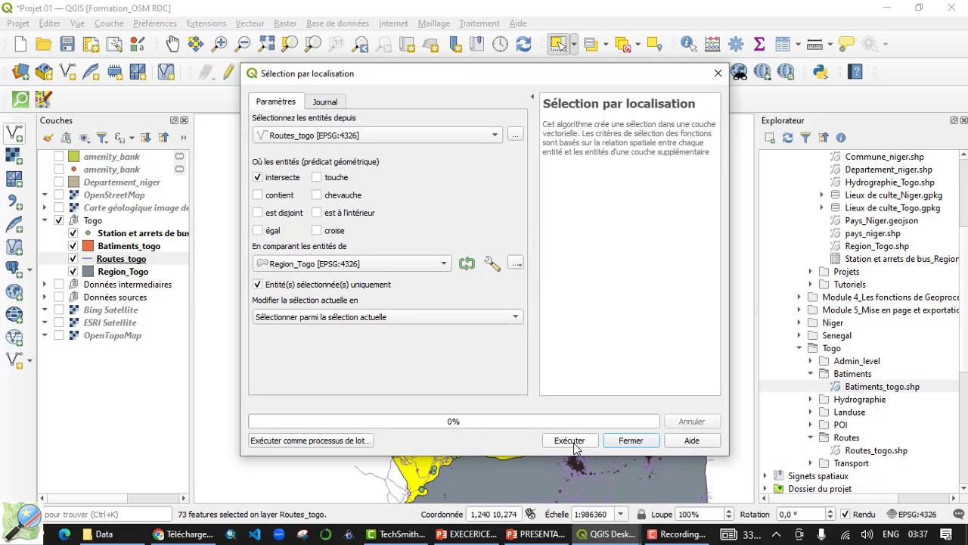
pyautogui.click(646, 445)
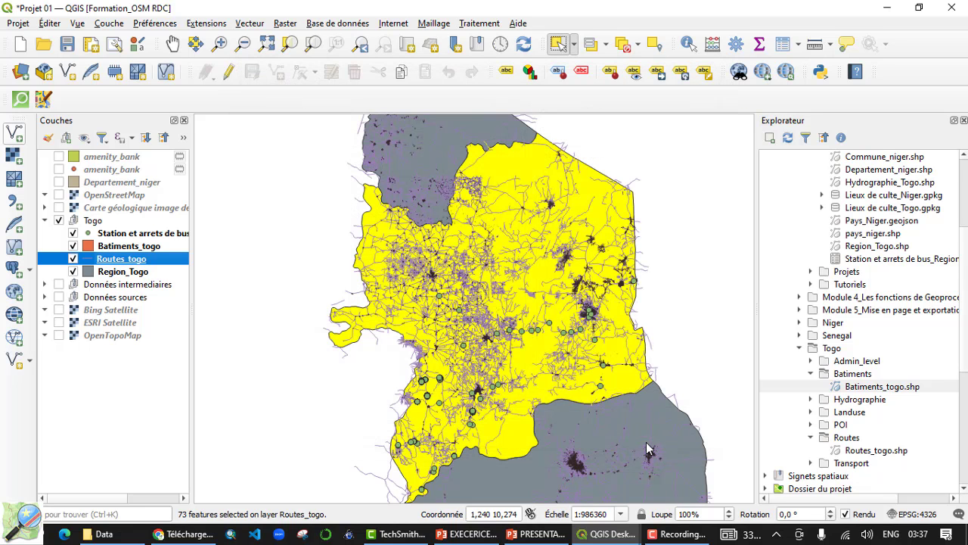
# Hide the Region_Togo layer and inspect the selected trunk roads on the map
pyautogui.click(73, 271)
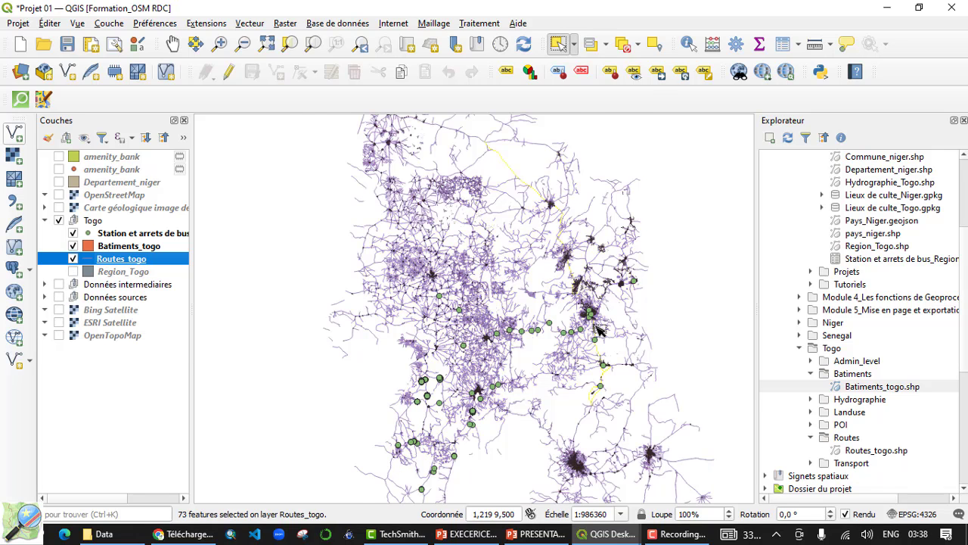
pyautogui.scroll(1, 596, 324)
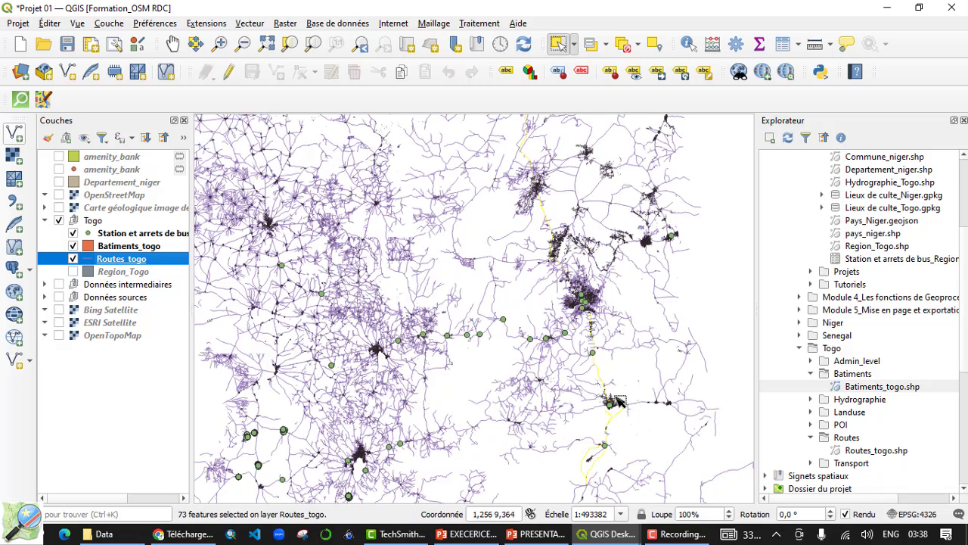
pyautogui.scroll(-1, 581, 299)
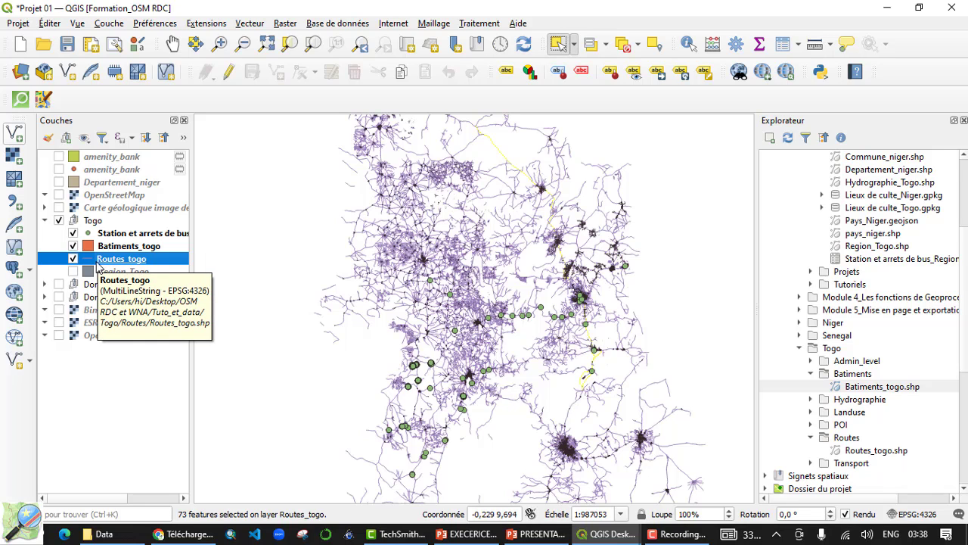
# Check the coordinate reference system in the layer information of Routes_togo, then close its properties
pyautogui.rightClick(98, 264)
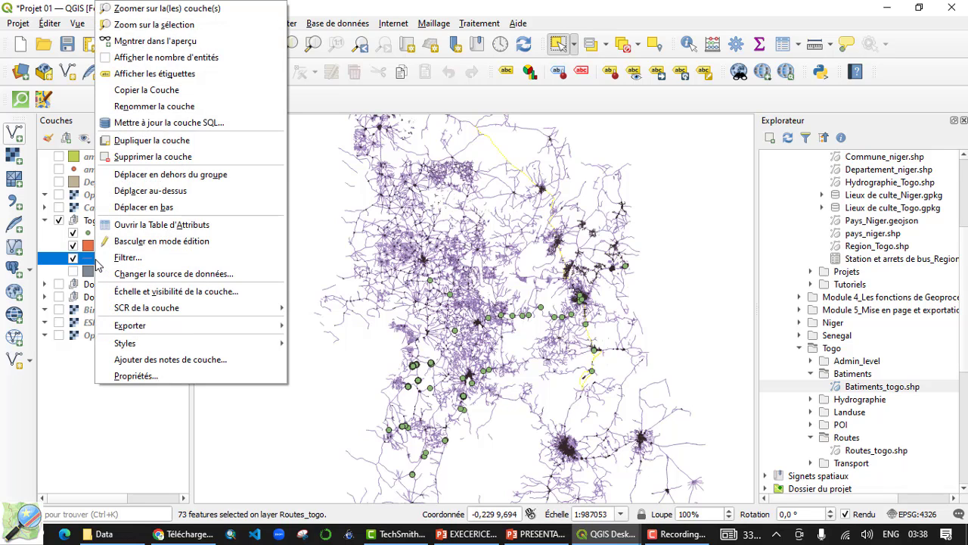
pyautogui.click(144, 376)
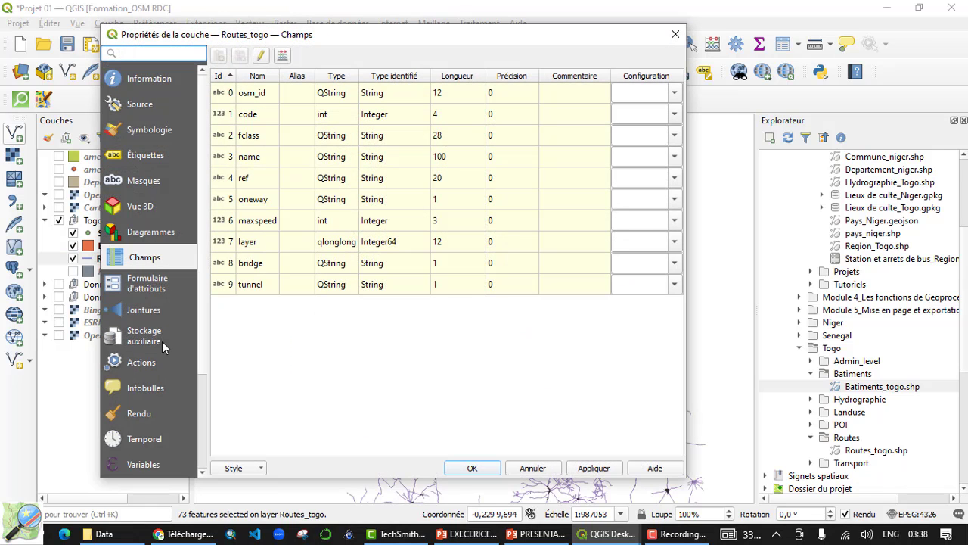
pyautogui.click(143, 80)
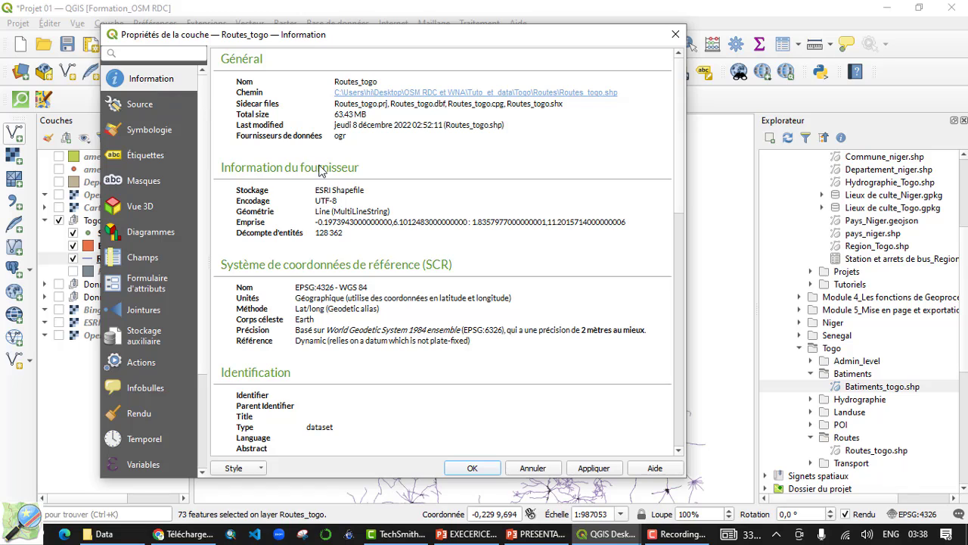
pyautogui.moveTo(215, 270); pyautogui.dragTo(500, 290)
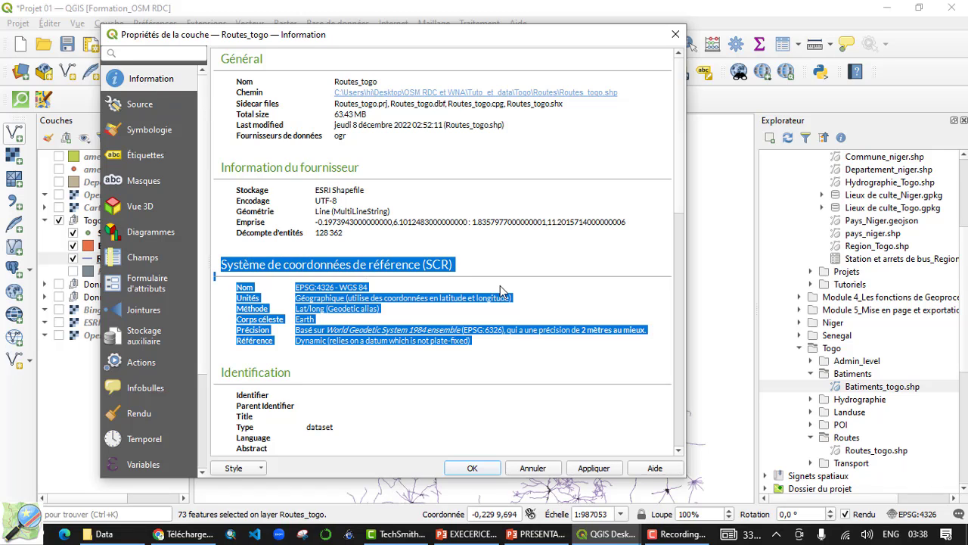
pyautogui.click(450, 271)
pyautogui.moveTo(368, 289); pyautogui.dragTo(294, 292)
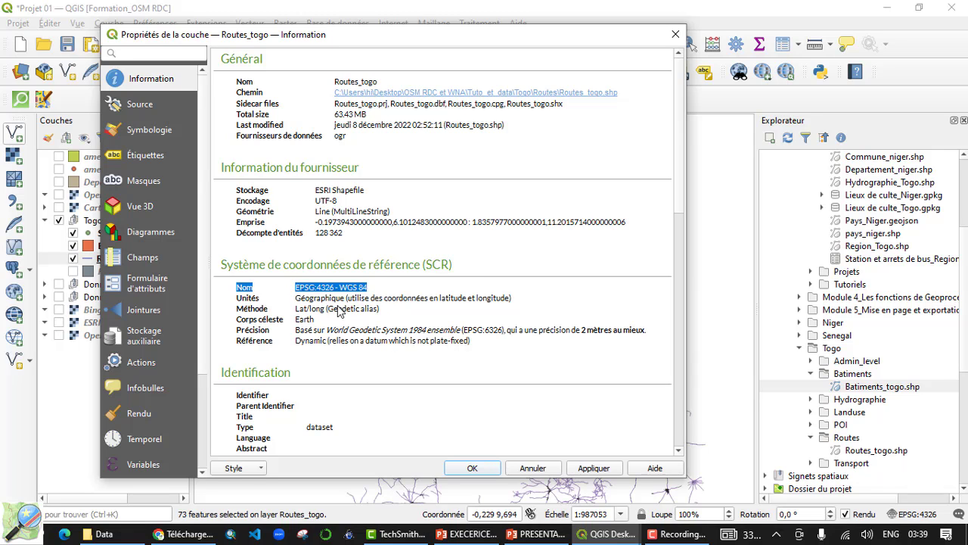
pyautogui.click(675, 34)
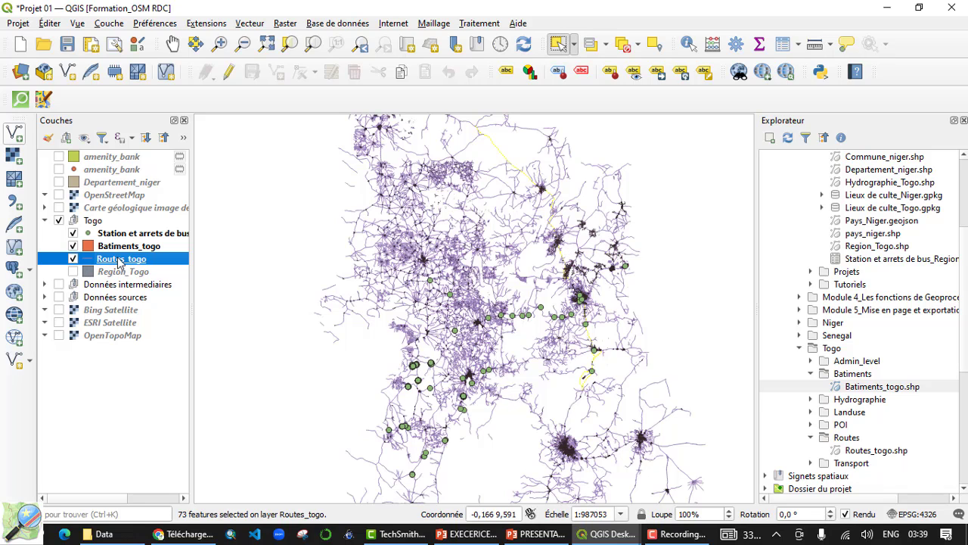
# Start exporting only the selected features of Routes_togo, keeping GeoPackage as the format
pyautogui.rightClick(118, 261)
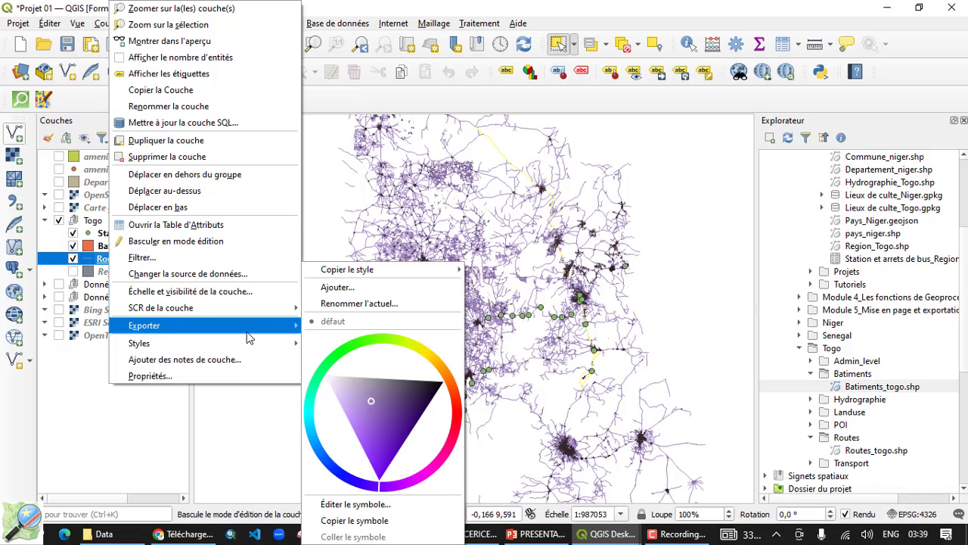
pyautogui.moveTo(249, 335)
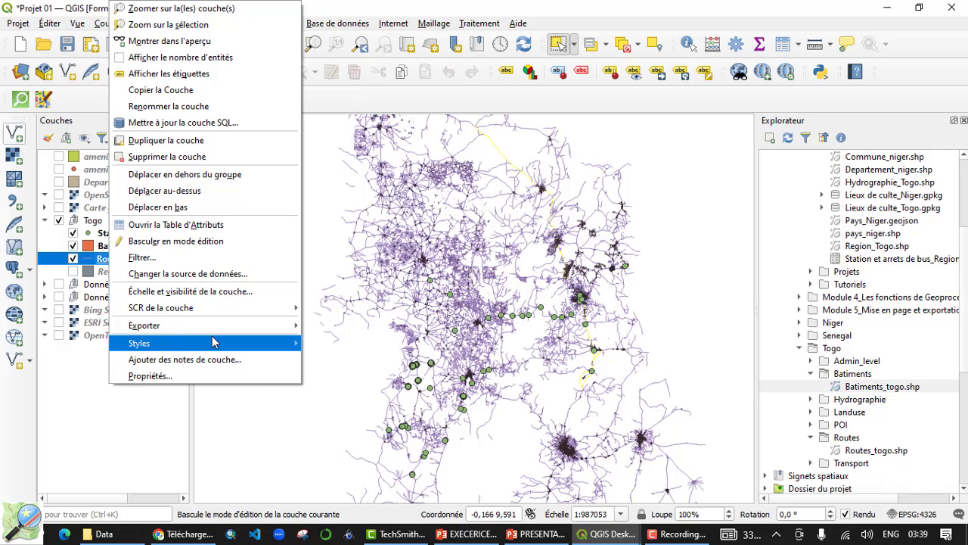
pyautogui.moveTo(292, 327)
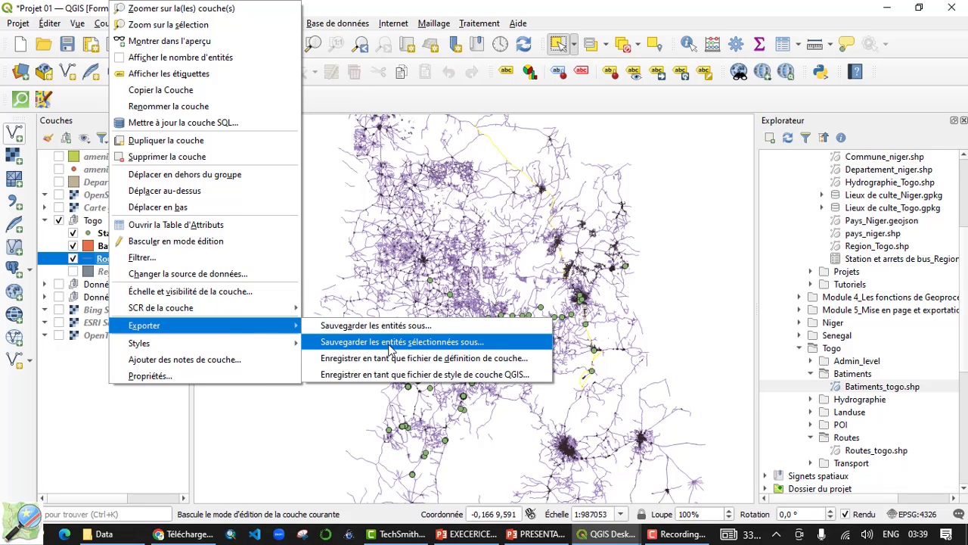
pyautogui.click(391, 347)
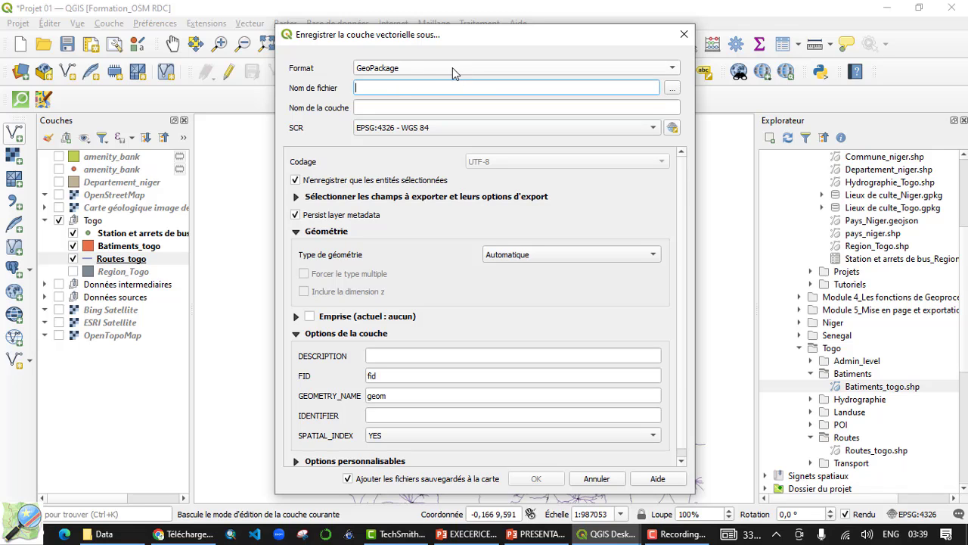
pyautogui.click(498, 66)
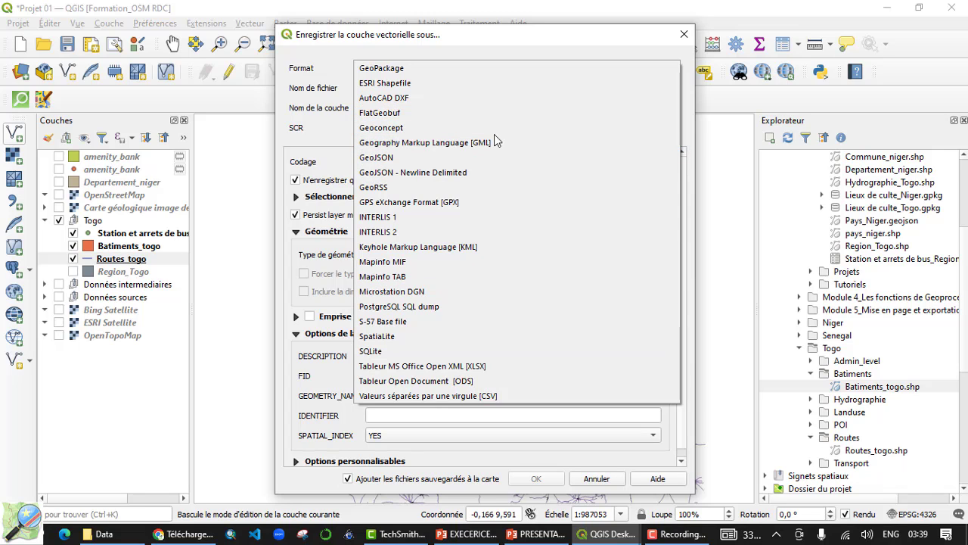
pyautogui.click(378, 68)
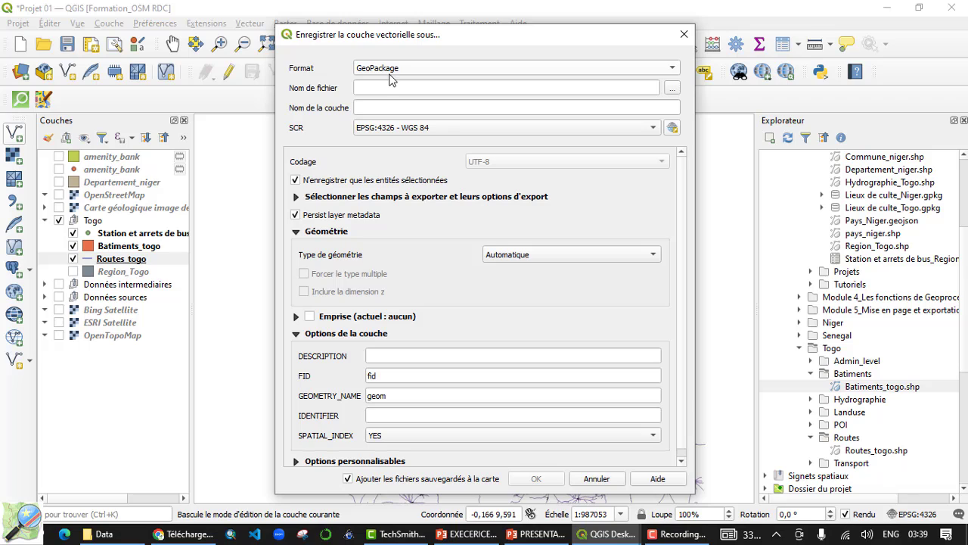
# Set the output file to "Route primaire_kara" in the Data folder of Tuto_et_data\Module 3_Fonctions de base
pyautogui.click(673, 90)
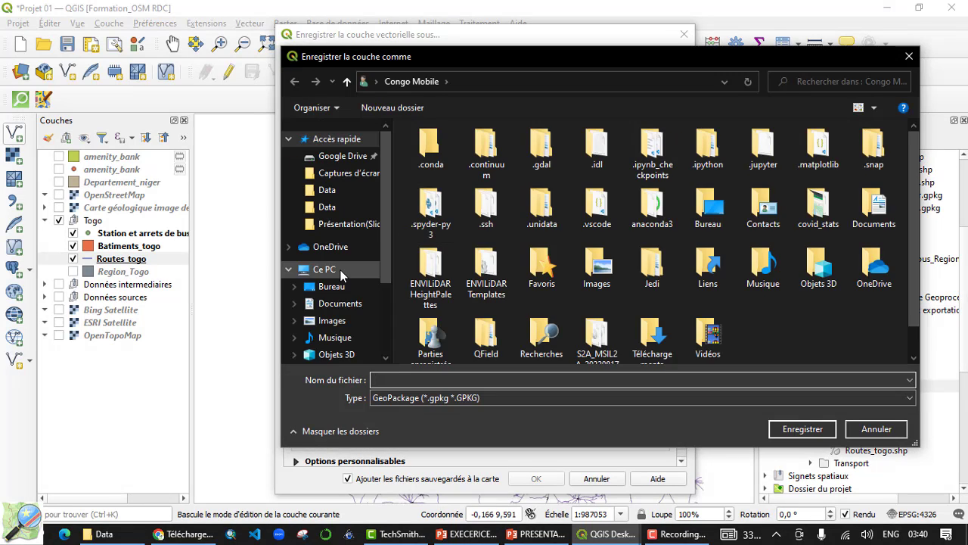
pyautogui.click(356, 225)
pyautogui.click(495, 82)
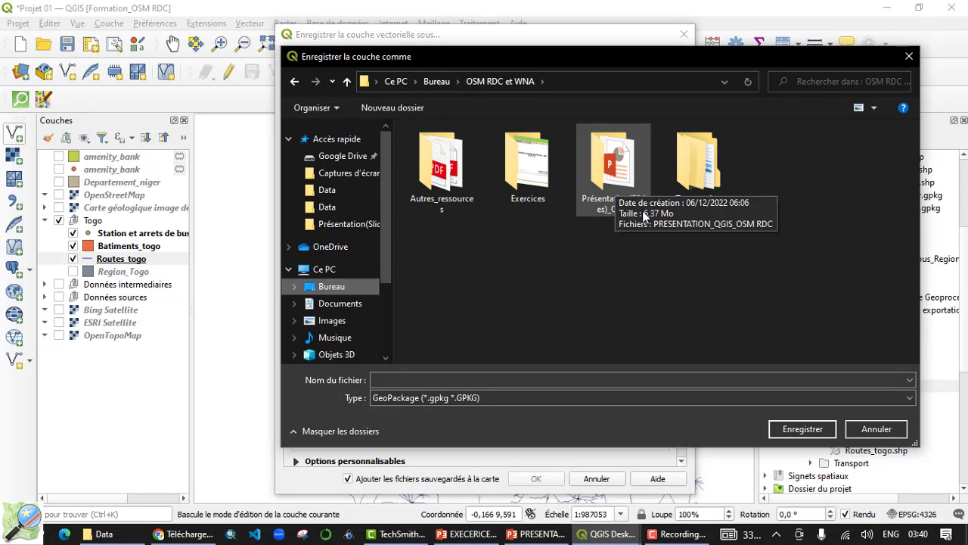
pyautogui.doubleClick(698, 167)
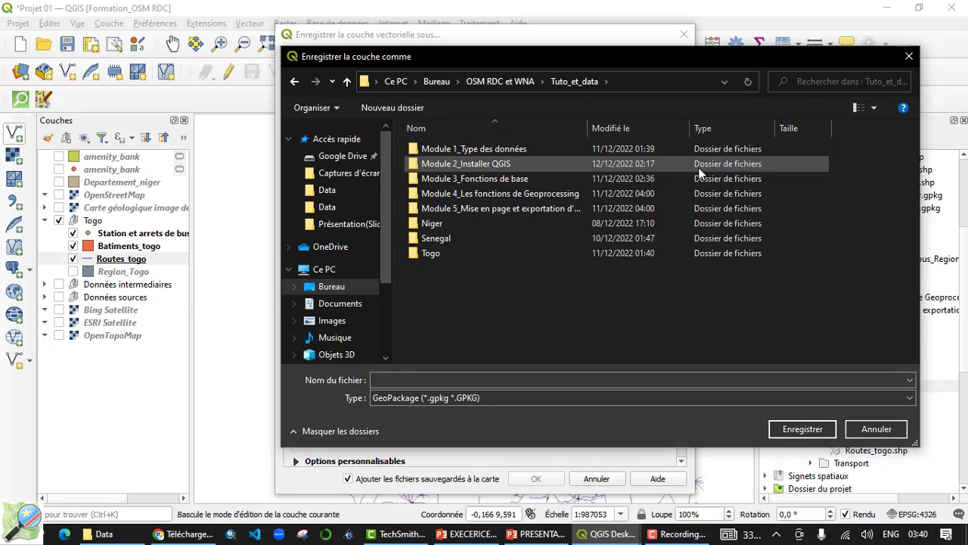
pyautogui.doubleClick(465, 180)
pyautogui.doubleClick(440, 151)
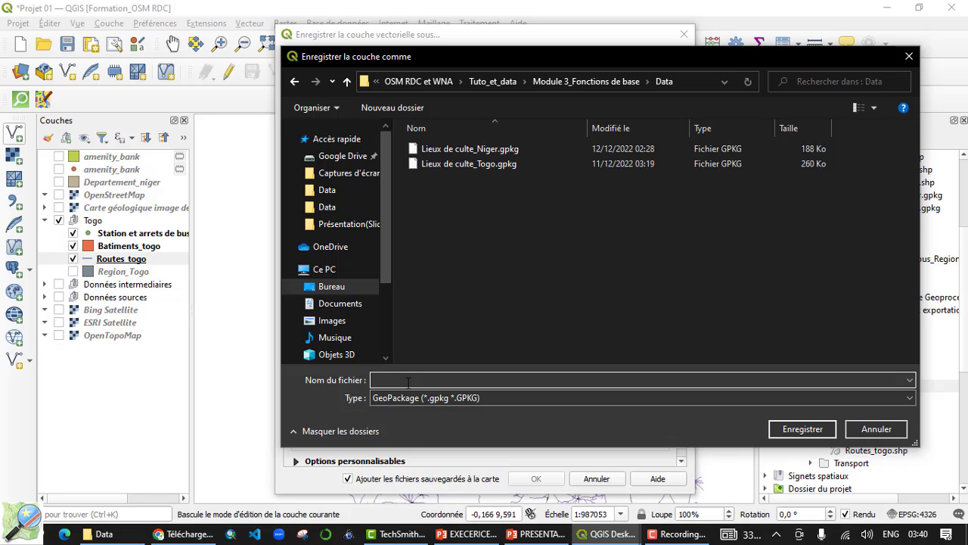
pyautogui.write('Route primaire_kara')
pyautogui.click(804, 429)
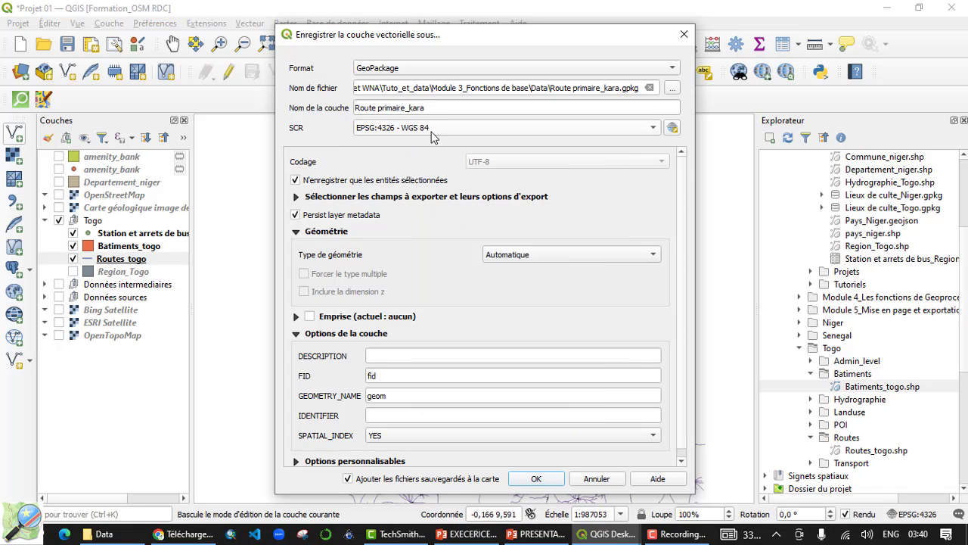
# Filter the coordinate reference systems by "world merca" and set the export's CRS to World_Mercator (ESRI:54004)
pyautogui.click(653, 129)
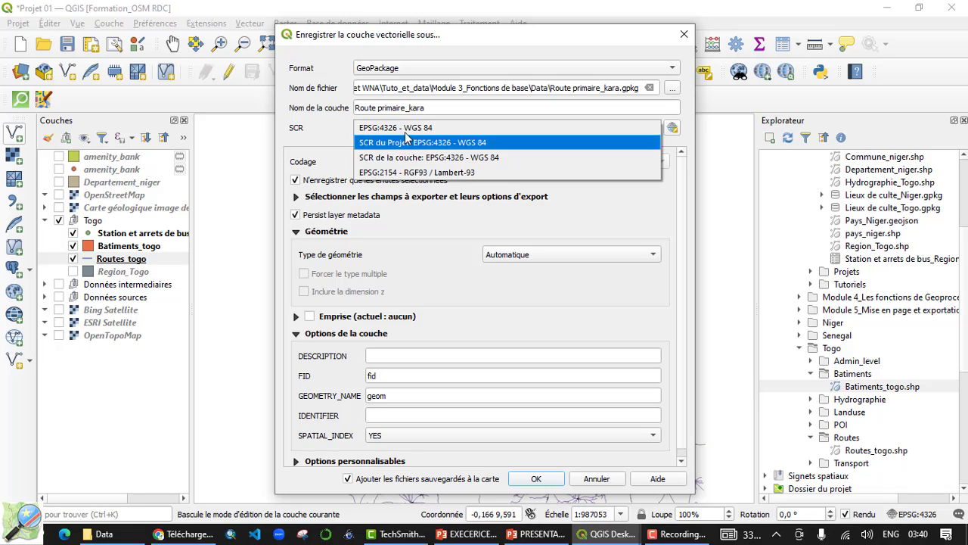
pyautogui.click(567, 129)
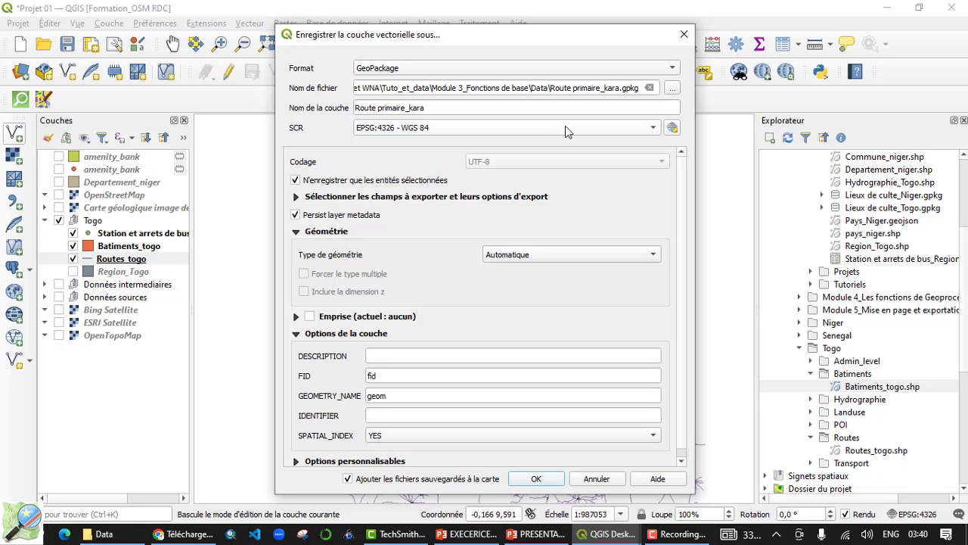
pyautogui.click(672, 130)
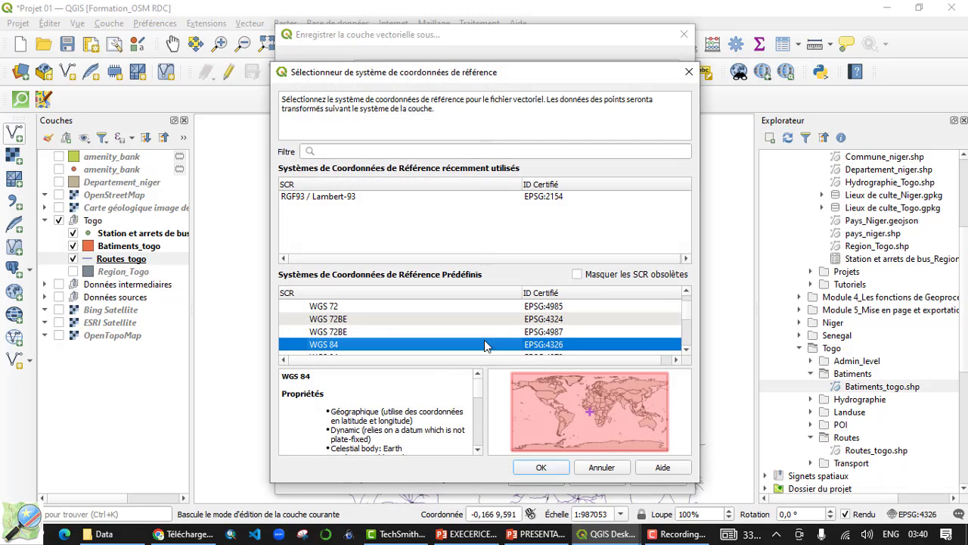
pyautogui.click(330, 150)
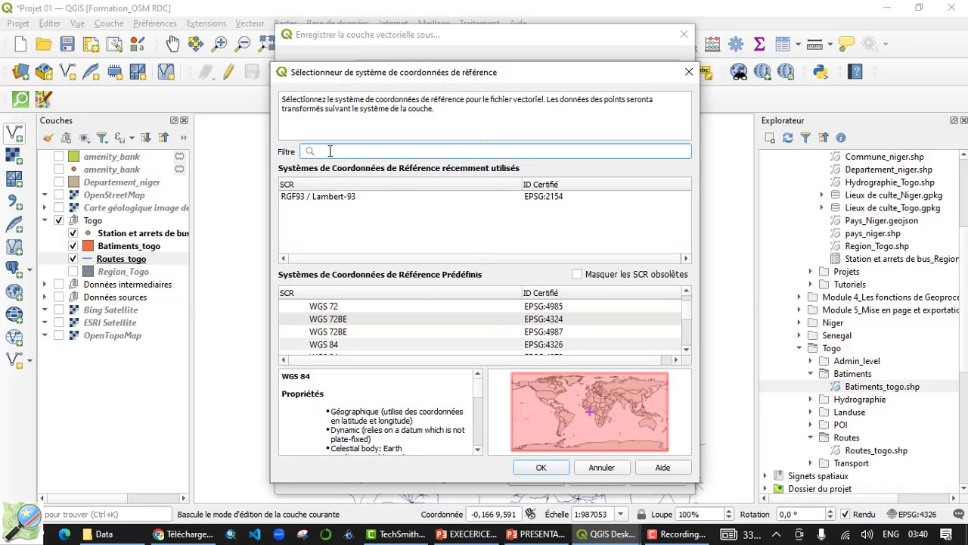
pyautogui.write('wo')
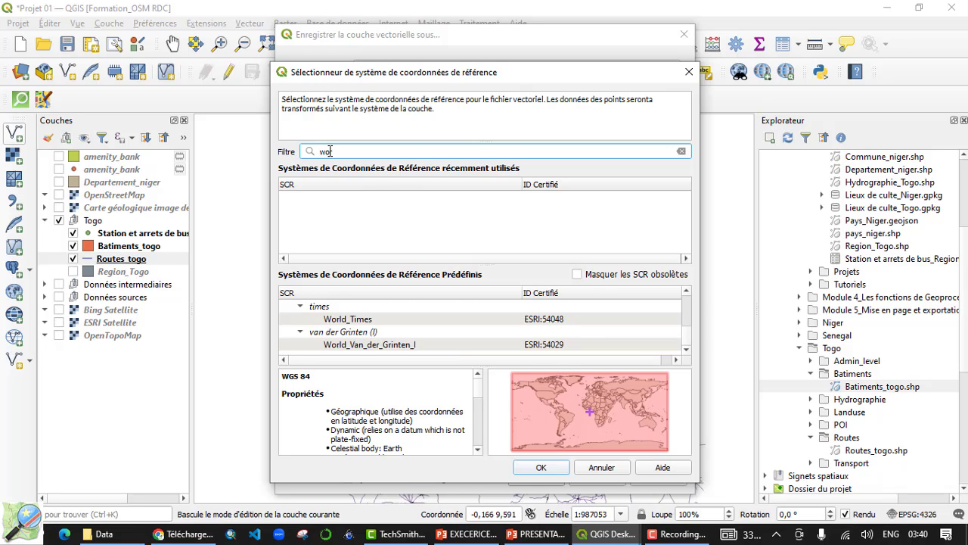
pyautogui.write('rd')
pyautogui.press('BackSpace')
pyautogui.write('ld')
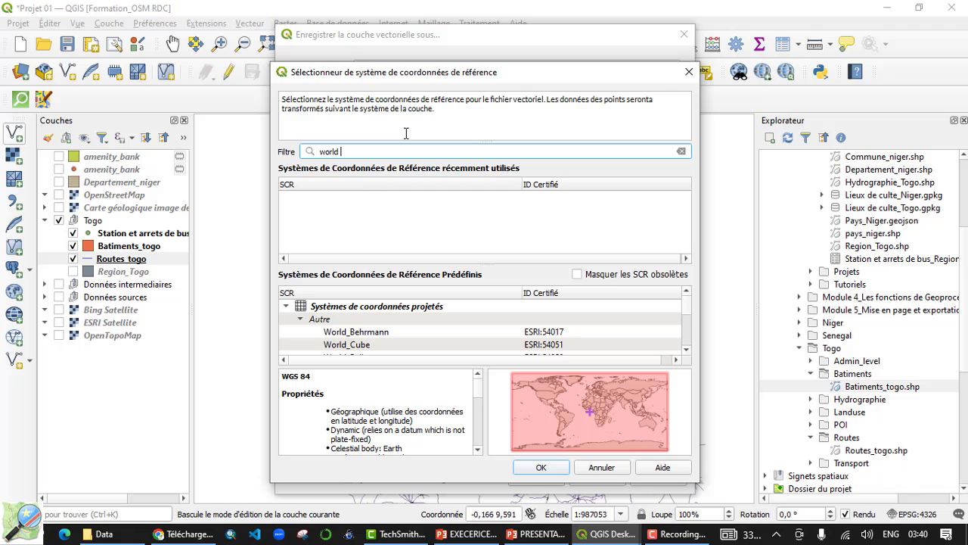
pyautogui.write(' mer')
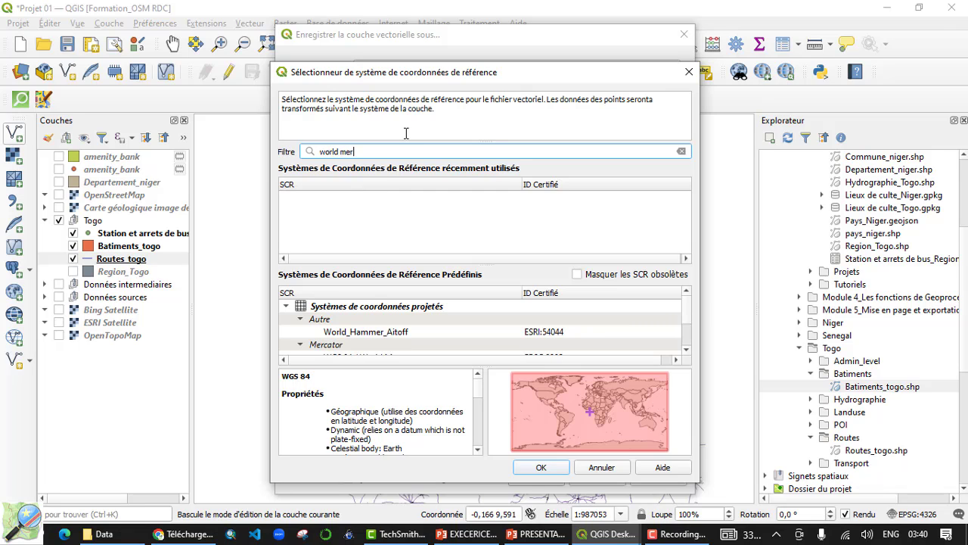
pyautogui.write('ca')
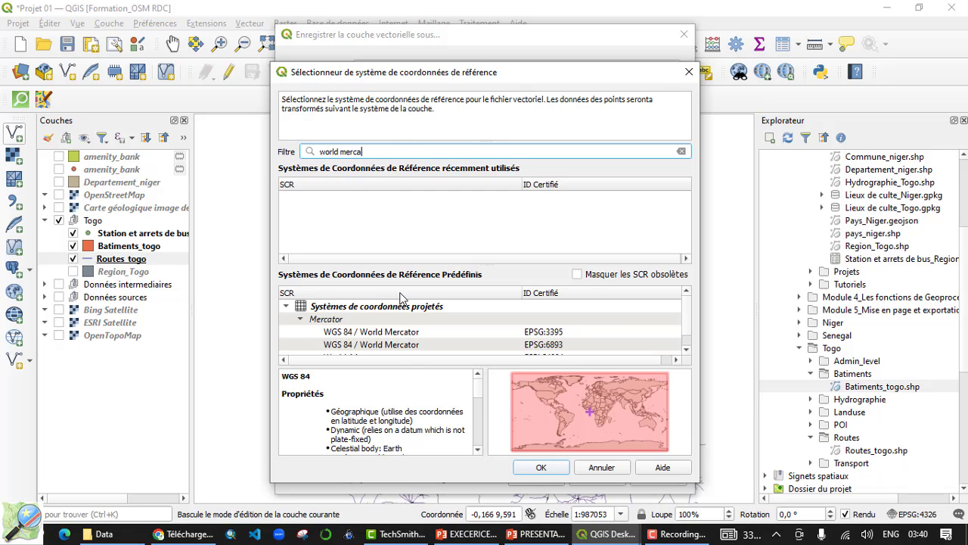
pyautogui.click(409, 331)
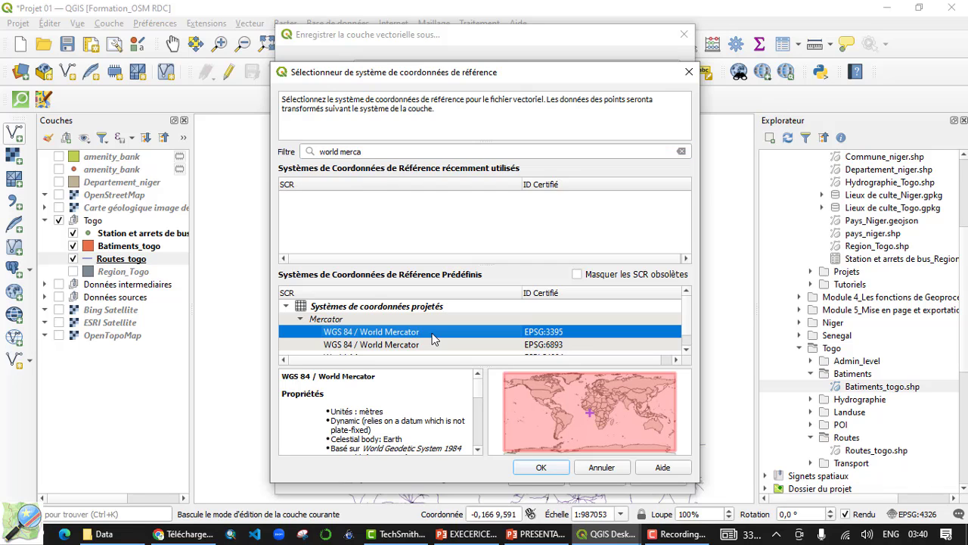
pyautogui.click(687, 349)
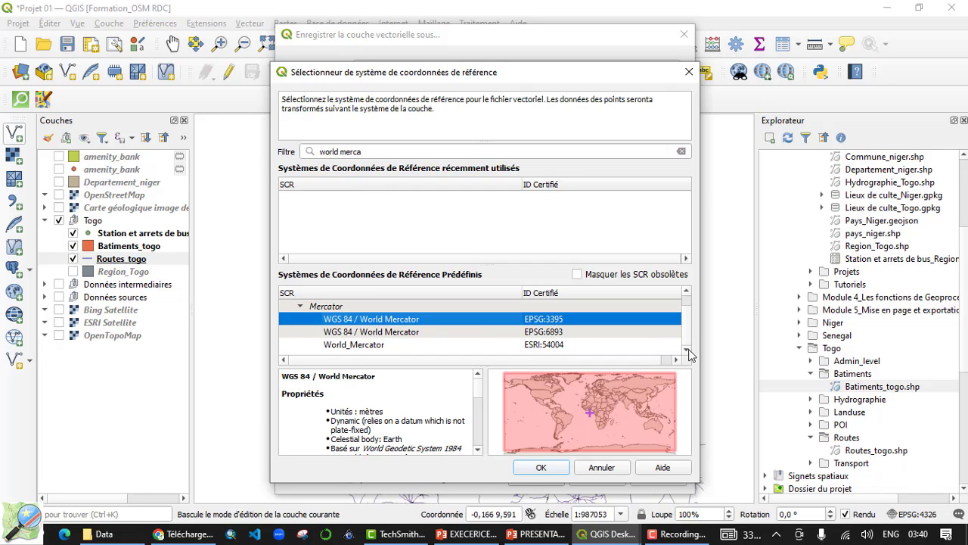
pyautogui.click(378, 345)
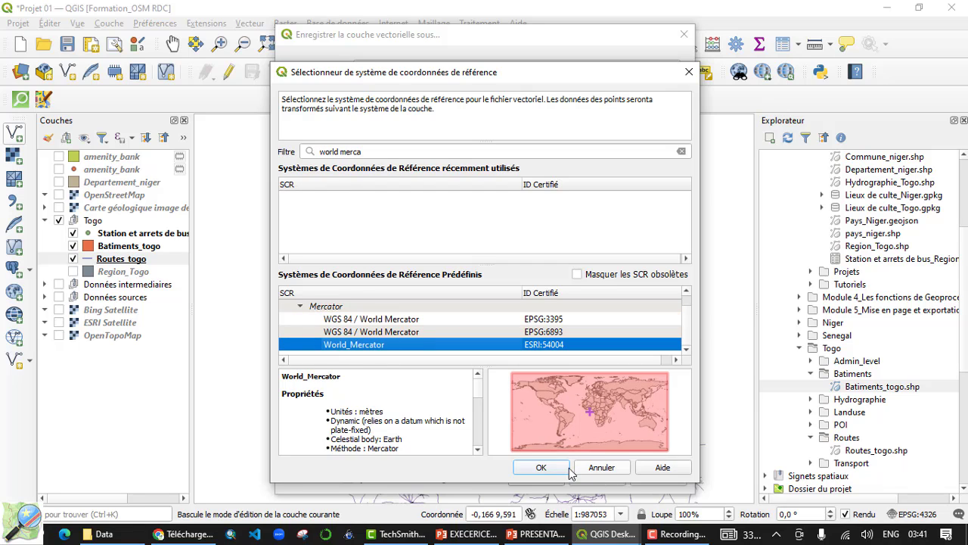
pyautogui.click(542, 468)
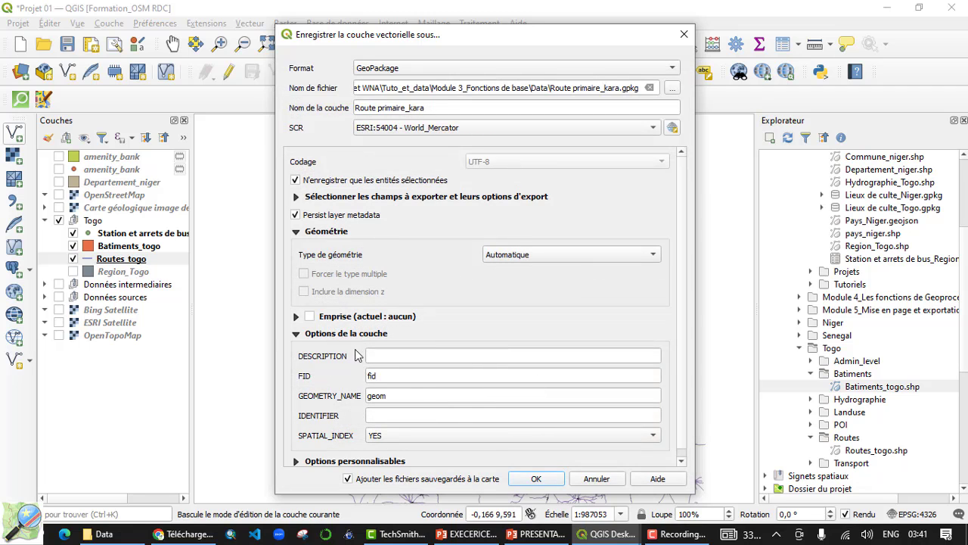
# Run the export of the selected roads, hide the Routes_togo layer and dismiss the export notification
pyautogui.click(536, 479)
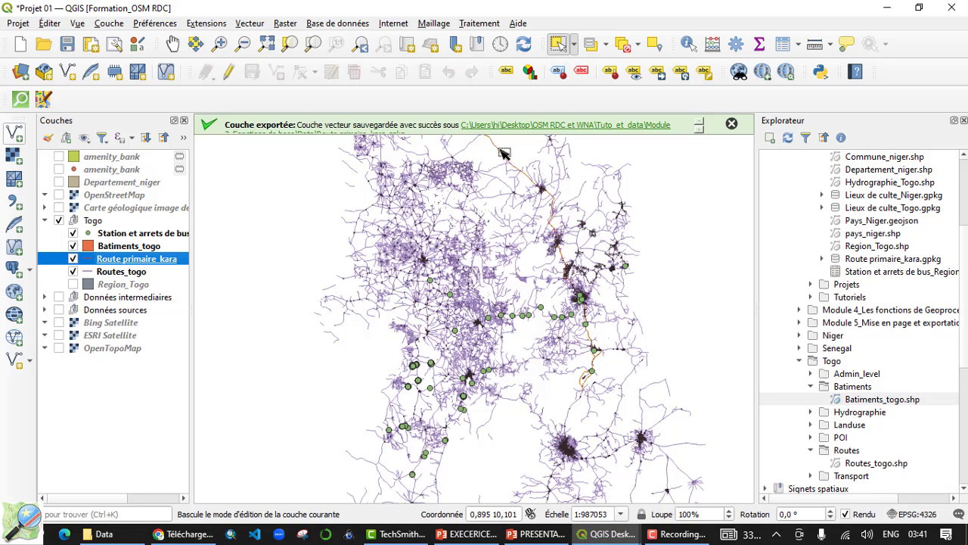
pyautogui.click(74, 272)
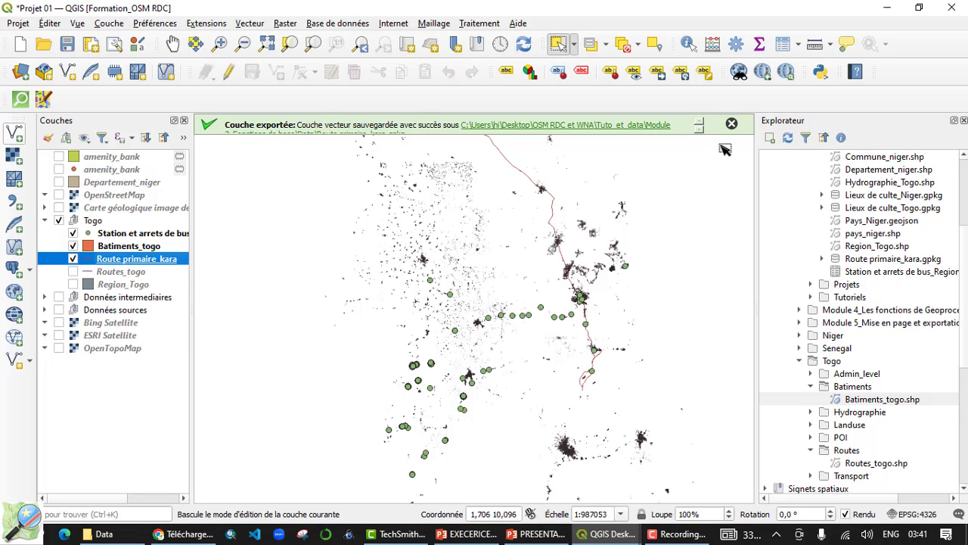
pyautogui.click(731, 123)
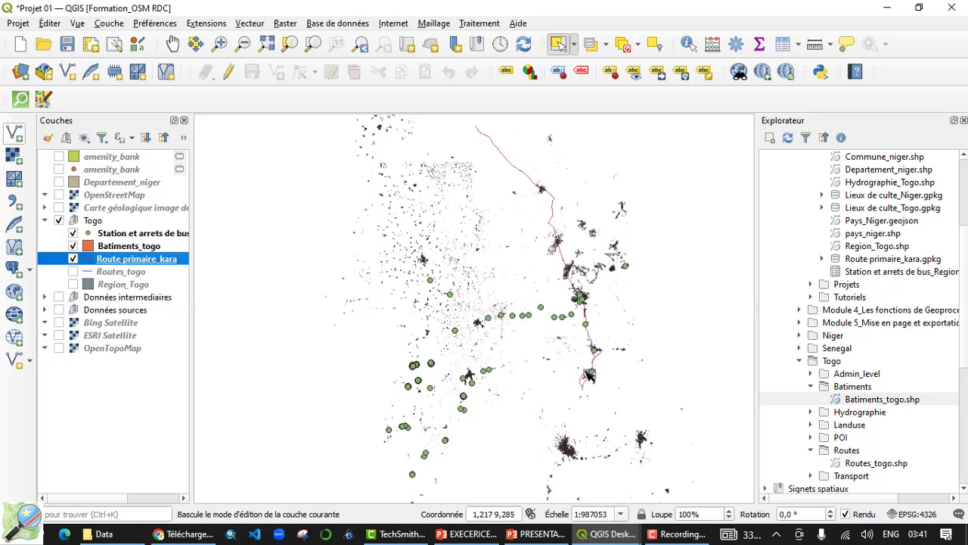
# Check the coordinate reference system and its units in the properties of the Route primaire_kara layer
pyautogui.scroll(1, 581, 285)
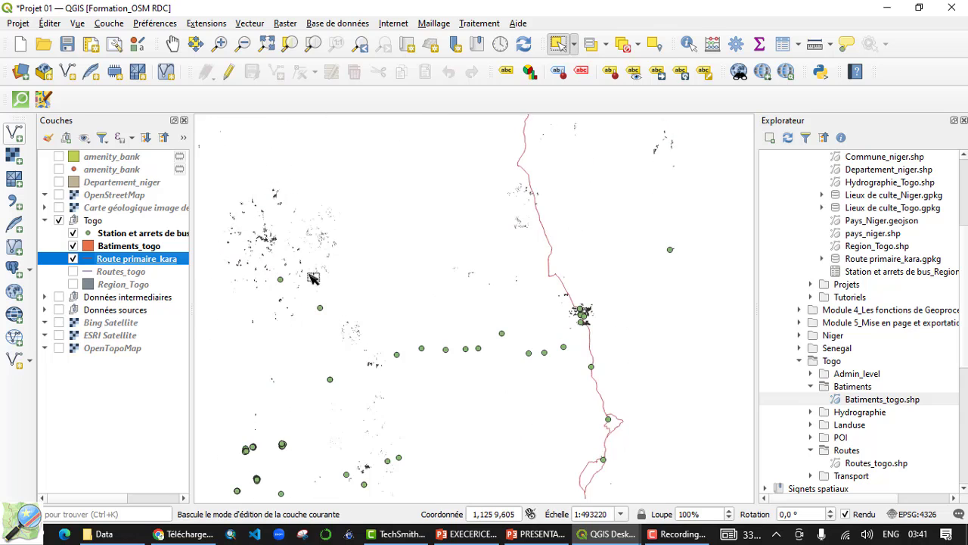
pyautogui.rightClick(152, 259)
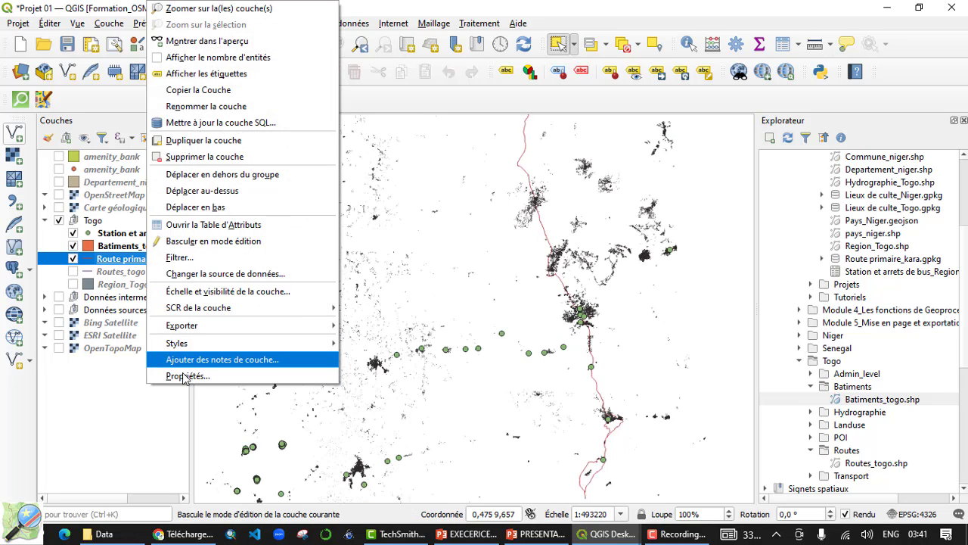
pyautogui.click(182, 377)
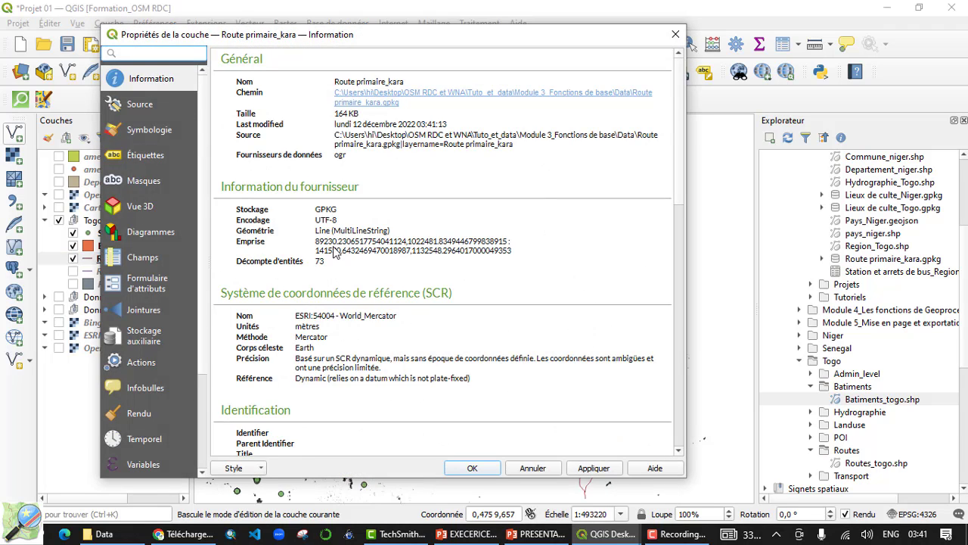
pyautogui.moveTo(409, 320); pyautogui.dragTo(286, 327)
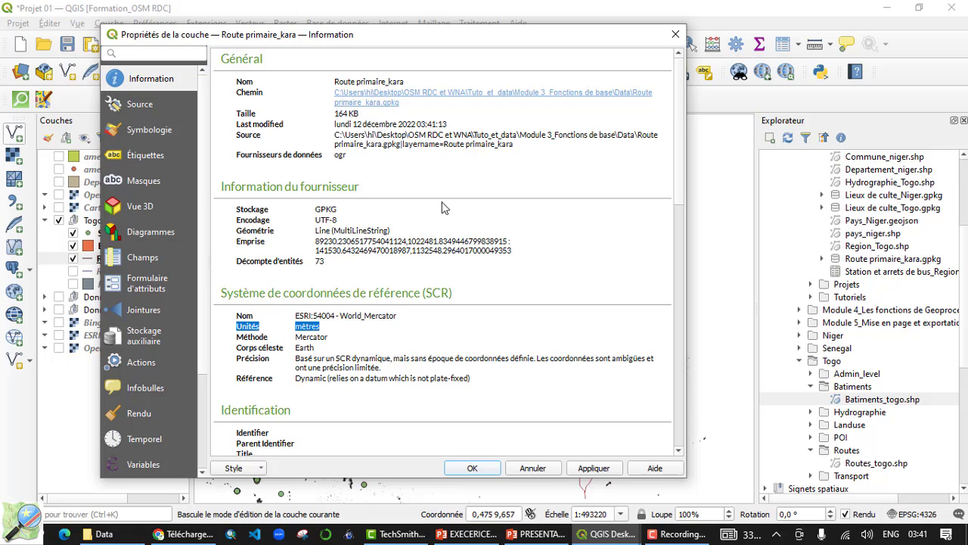
pyautogui.click(669, 35)
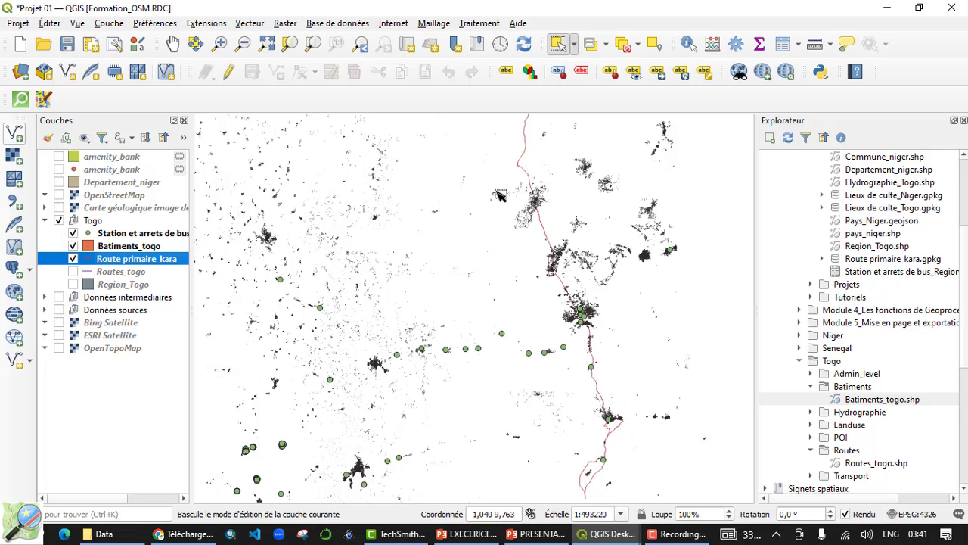
# Start the Buffer (Tampon) geoprocessing tool on Route primaire_kara and set the distance to 30 metres
pyautogui.click(249, 24)
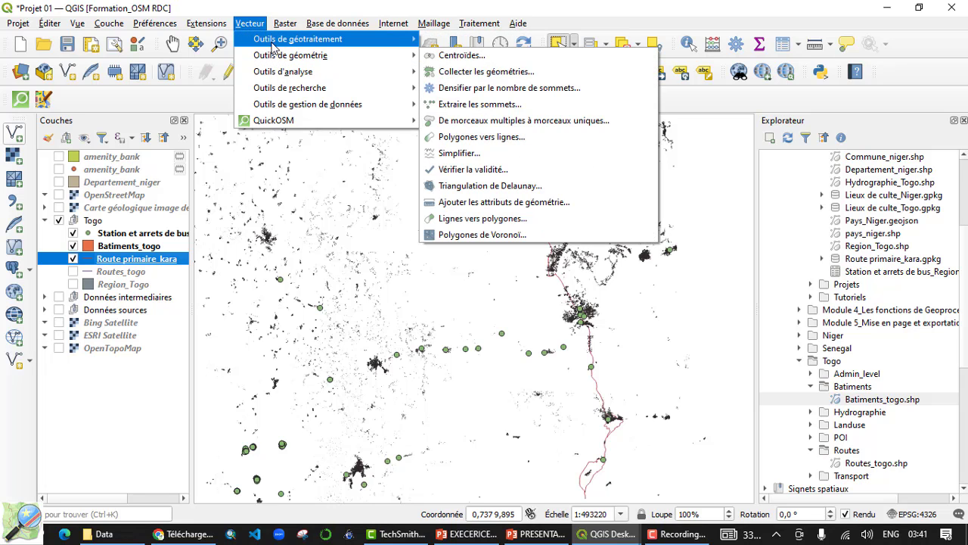
pyautogui.moveTo(250, 34)
pyautogui.moveTo(271, 54)
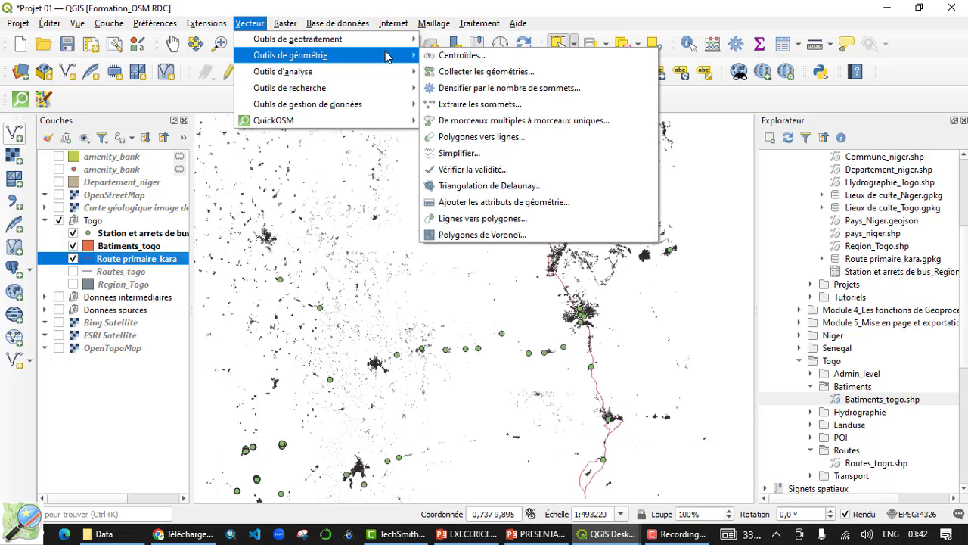
pyautogui.moveTo(344, 45)
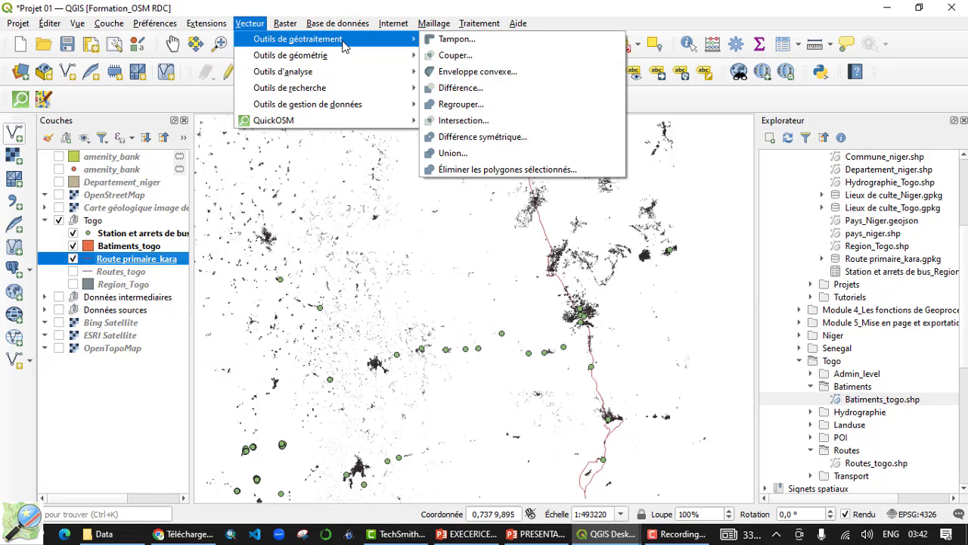
pyautogui.click(488, 41)
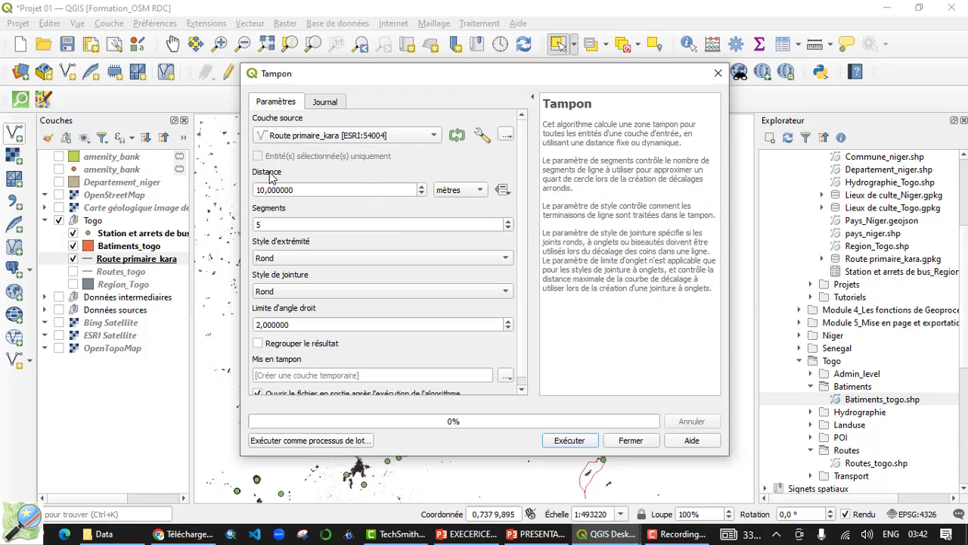
pyautogui.moveTo(266, 190); pyautogui.dragTo(252, 190)
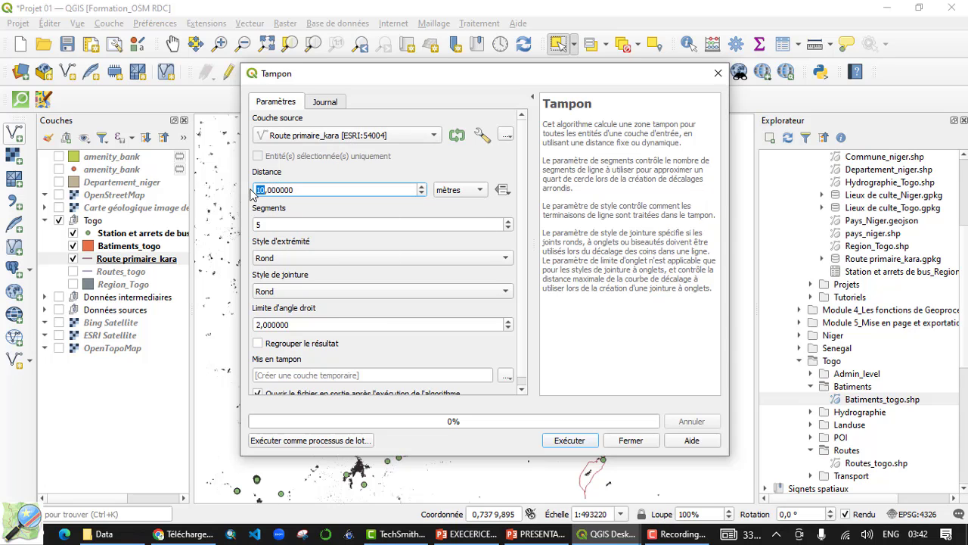
pyautogui.write('3')
pyautogui.click(480, 190)
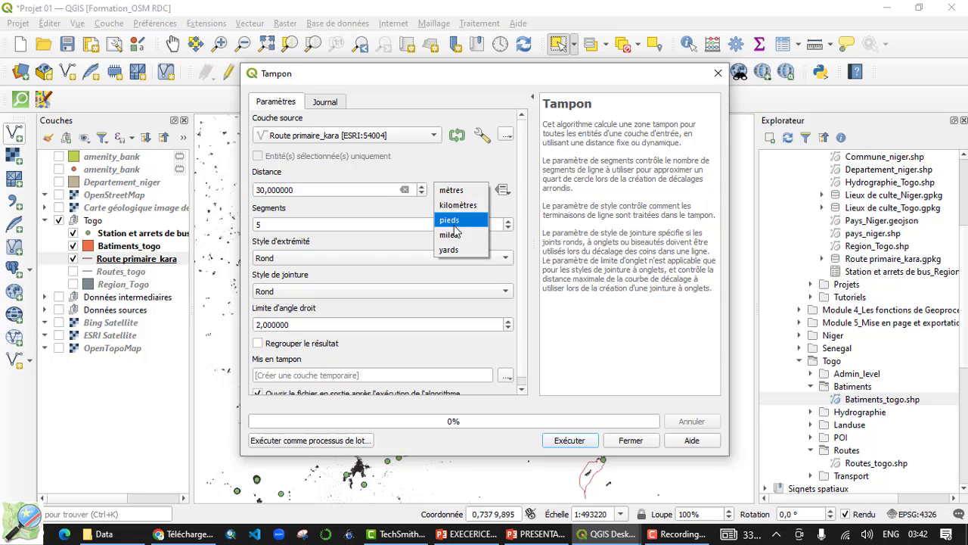
pyautogui.click(454, 190)
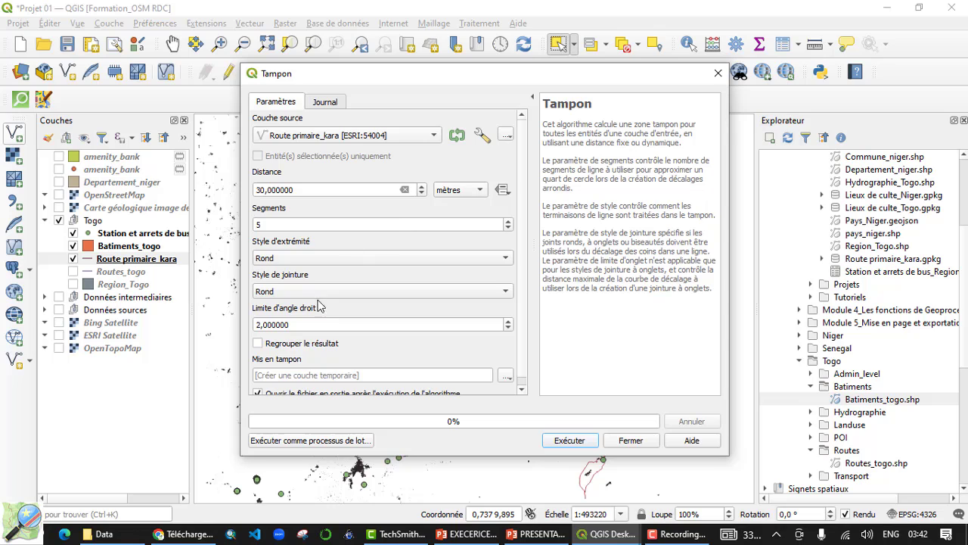
# Enable dissolving of the result, run the buffer as a temporary layer and close the tool
pyautogui.click(276, 345)
pyautogui.scroll(-1, 520, 301)
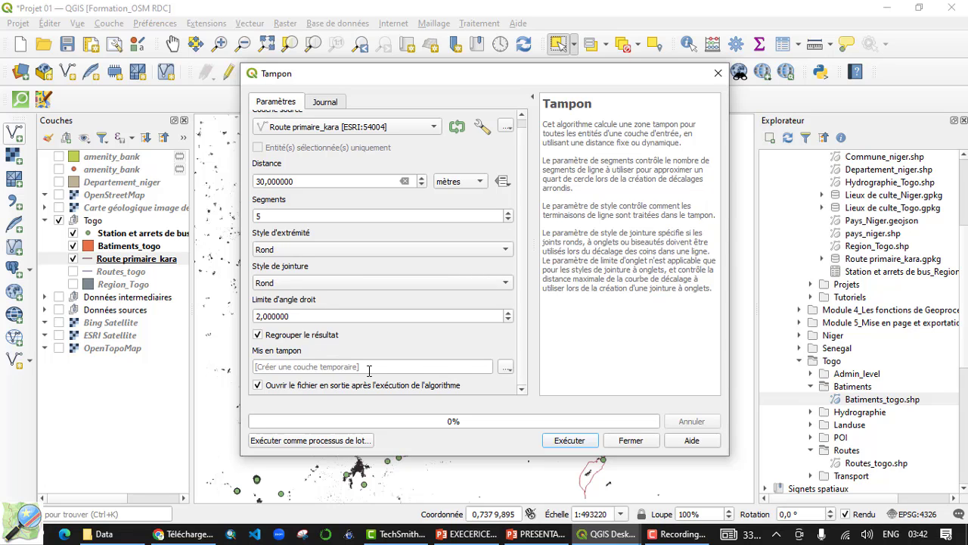
pyautogui.click(586, 442)
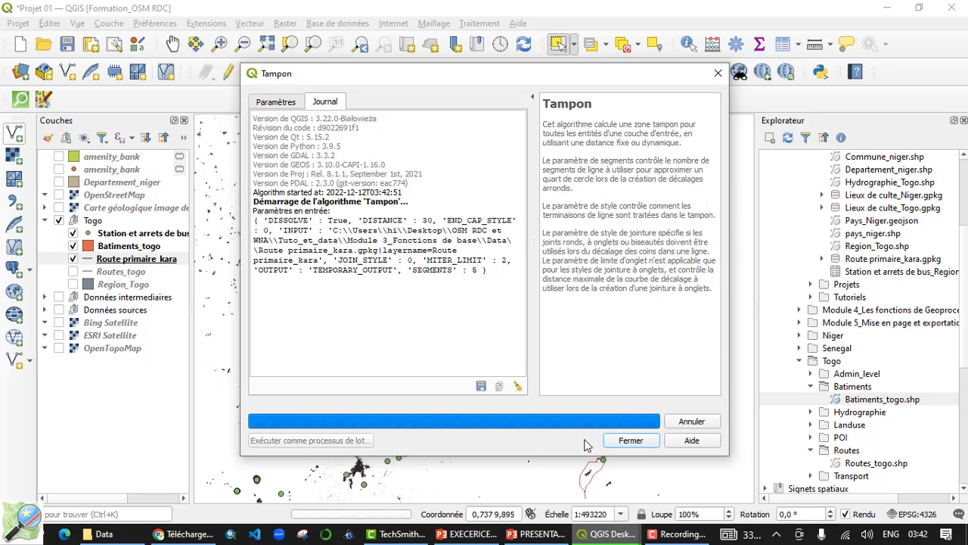
pyautogui.click(631, 440)
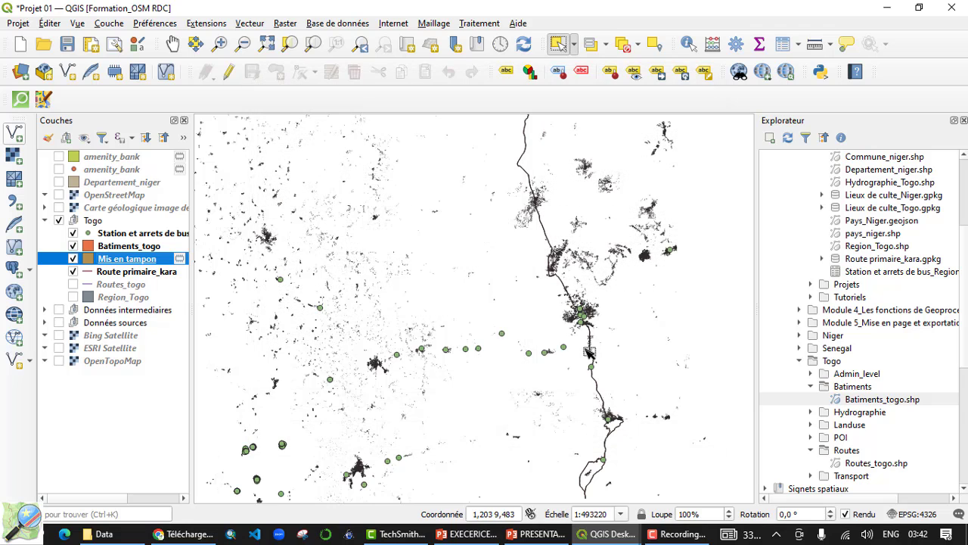
# Examine the buffer around the road up close, hiding and showing the Mis en tampon layer to compare it with the road line
pyautogui.scroll(4, 575, 286)
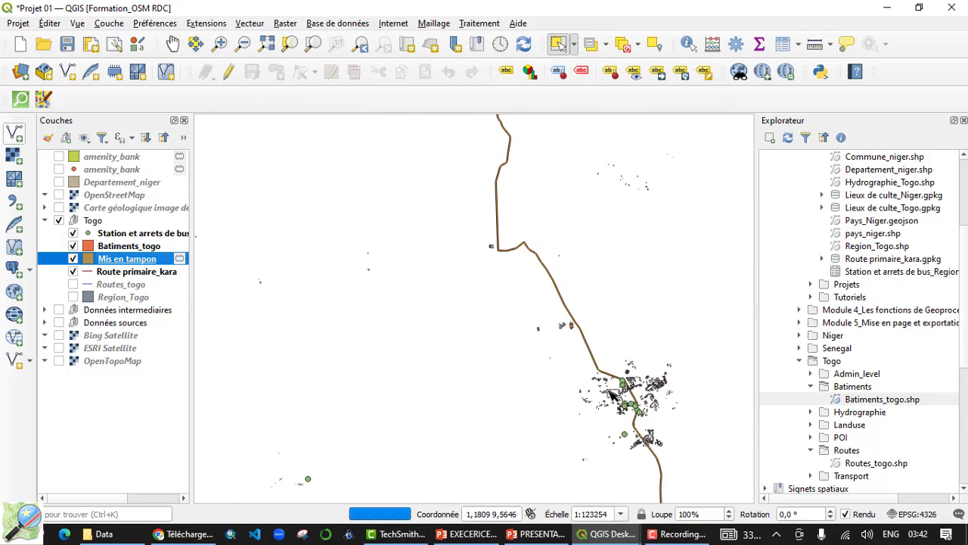
pyautogui.scroll(2, 639, 417)
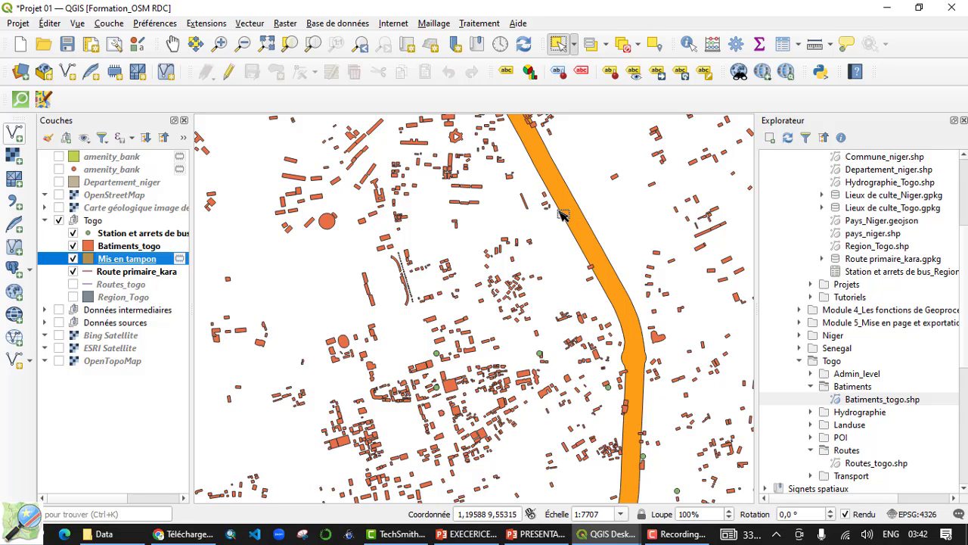
pyautogui.click(74, 259)
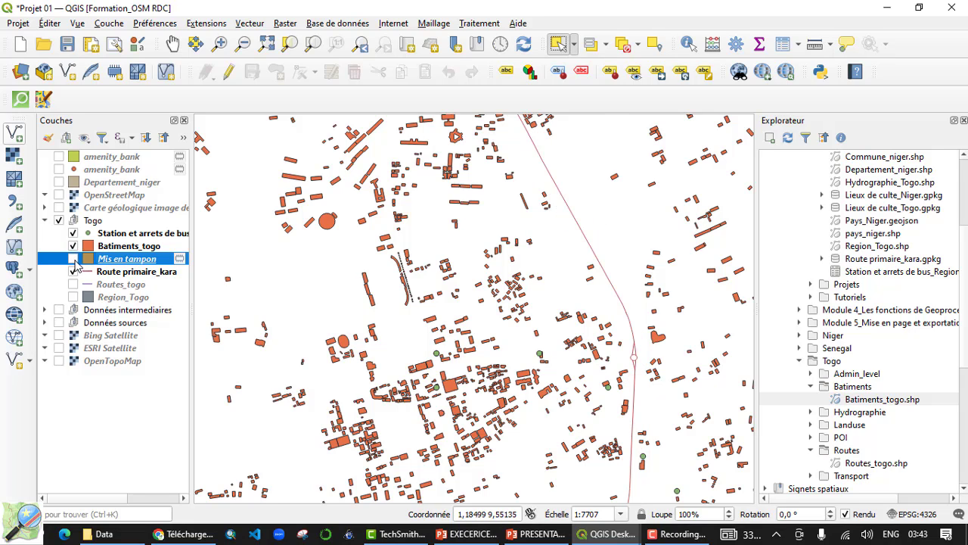
pyautogui.click(73, 259)
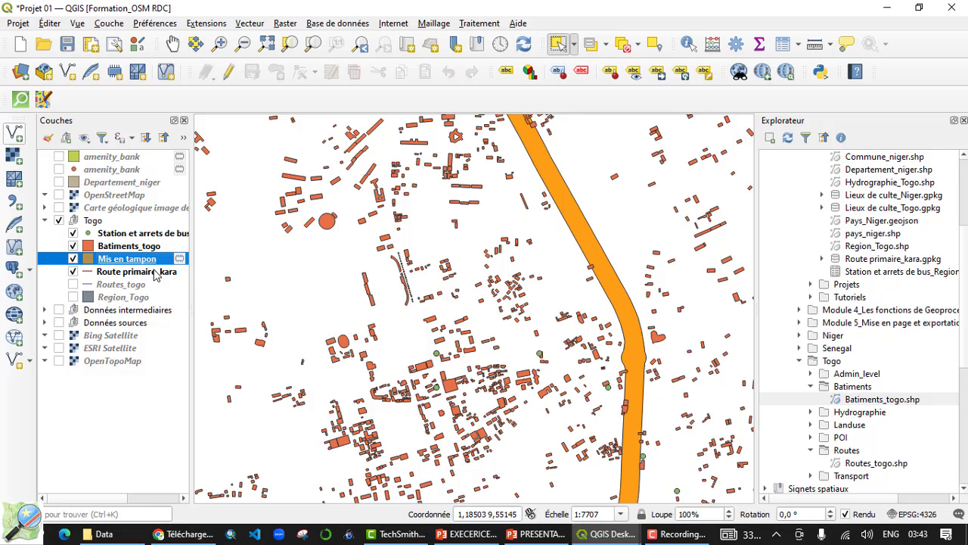
# Make Batiments_togo the active layer and display the processing toolbox, docked as a tab together with the Explorer panel
pyautogui.click(125, 248)
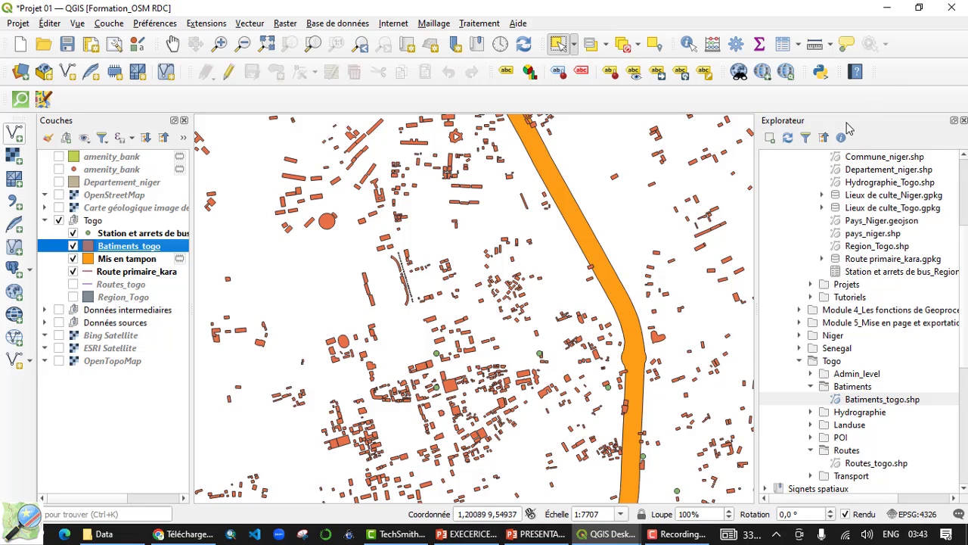
pyautogui.rightClick(900, 78)
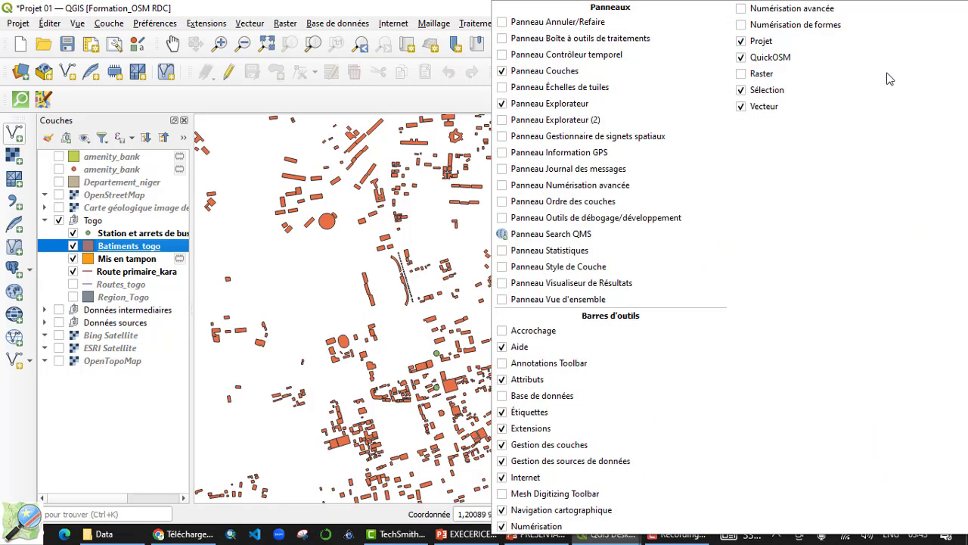
pyautogui.click(518, 40)
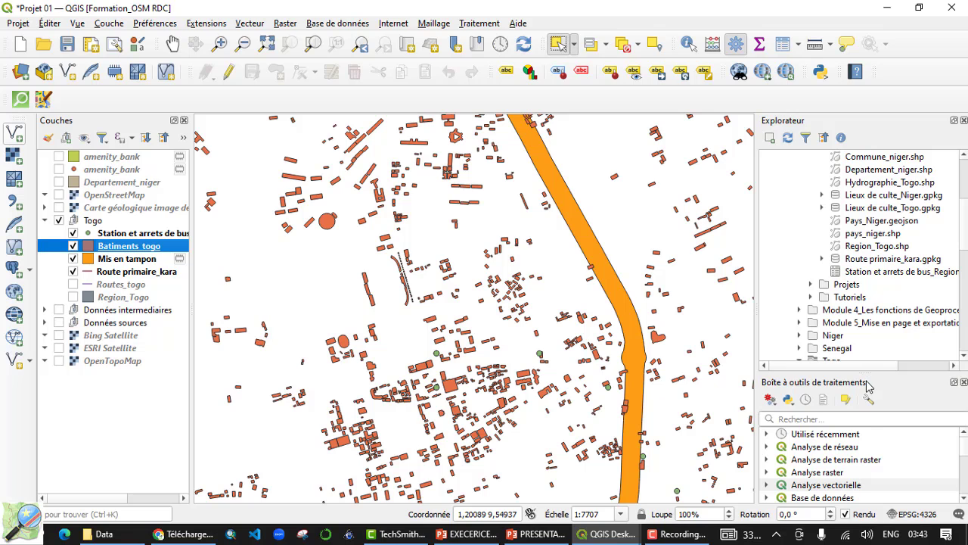
pyautogui.moveTo(864, 388); pyautogui.dragTo(847, 189)
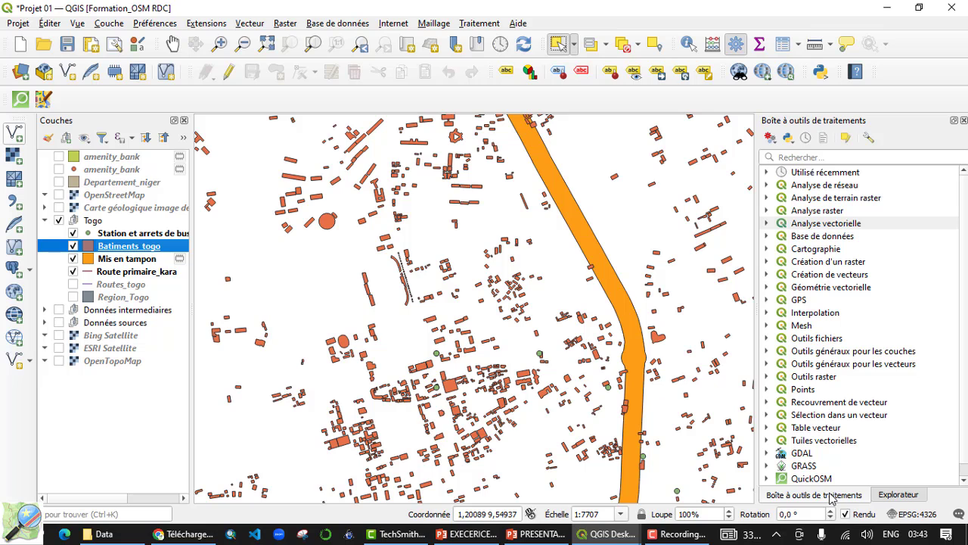
pyautogui.click(891, 499)
pyautogui.click(814, 494)
pyautogui.click(897, 495)
pyautogui.click(813, 495)
# Search the processing toolbox for "loca" and open the Select by location (Sélection par localisation) algorithm
pyautogui.write('lo')
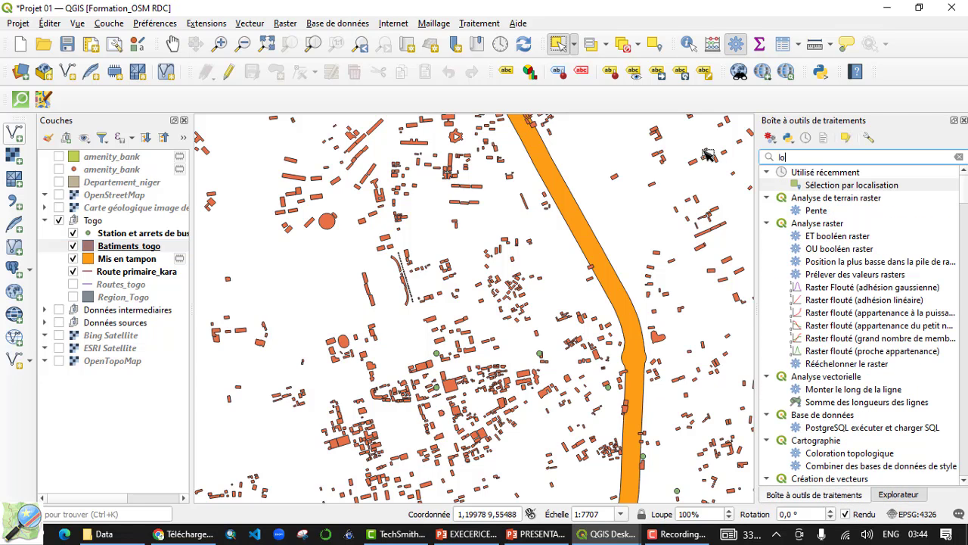
pyautogui.write('ca')
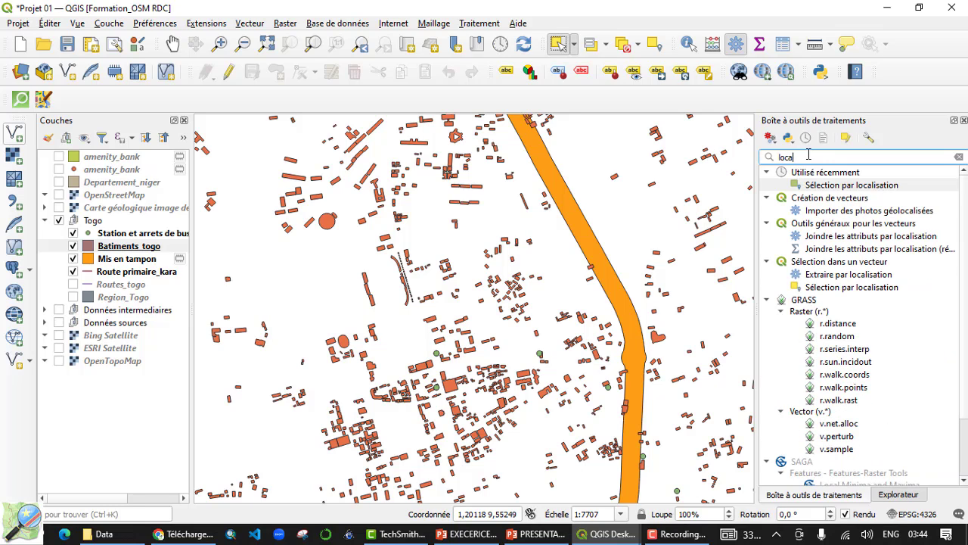
pyautogui.click(828, 263)
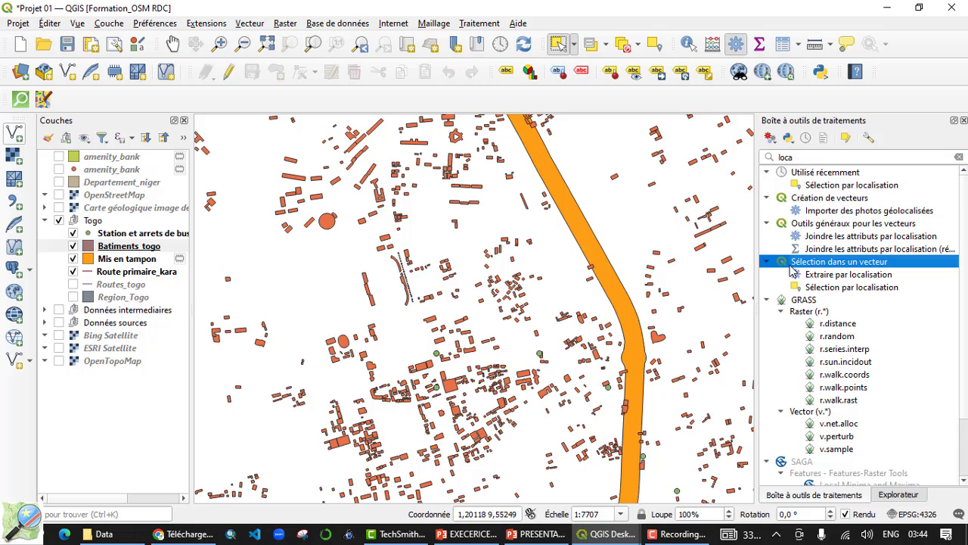
pyautogui.click(841, 298)
pyautogui.click(844, 288)
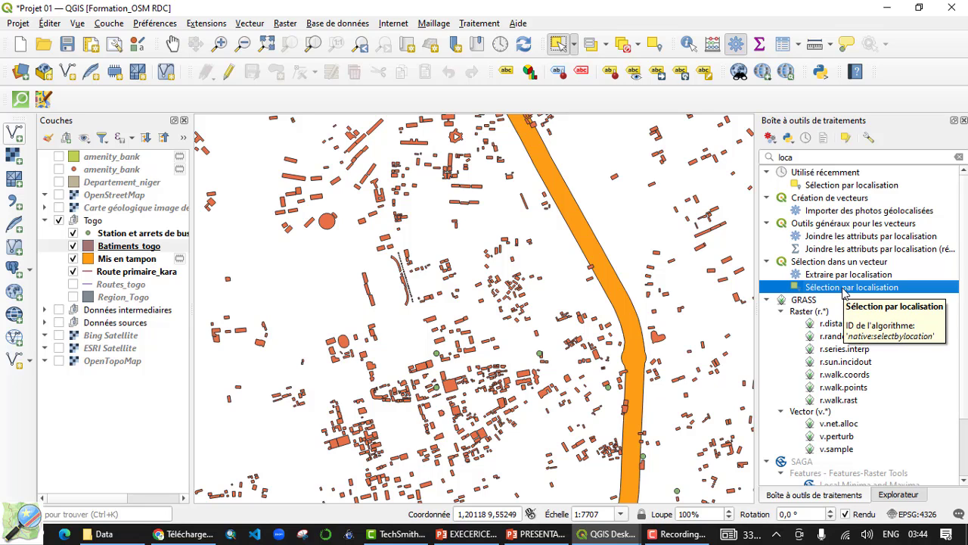
pyautogui.doubleClick(844, 288)
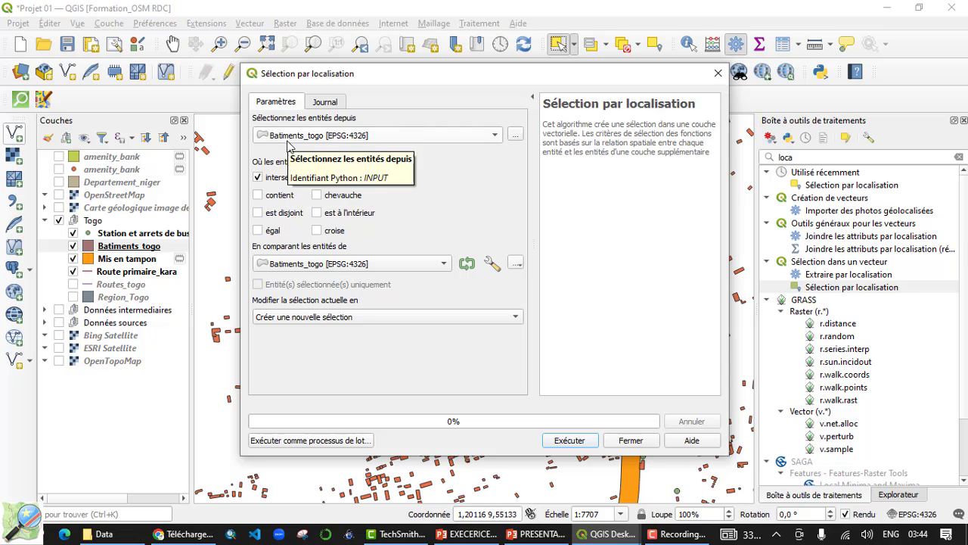
# Create a new selection of the Batiments_togo features that intersect the Mis en tampon layer, close the tool and inspect the selected buildings
pyautogui.click(361, 267)
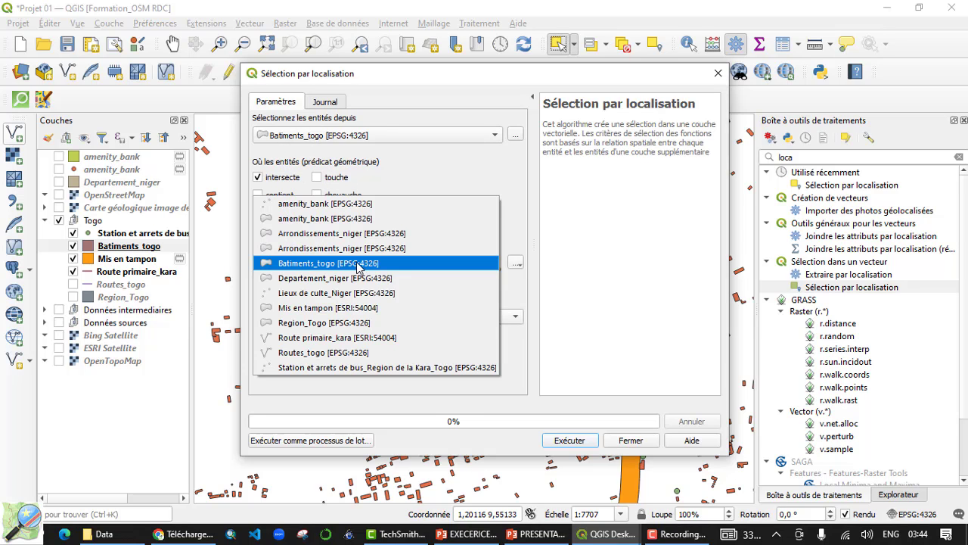
pyautogui.click(318, 310)
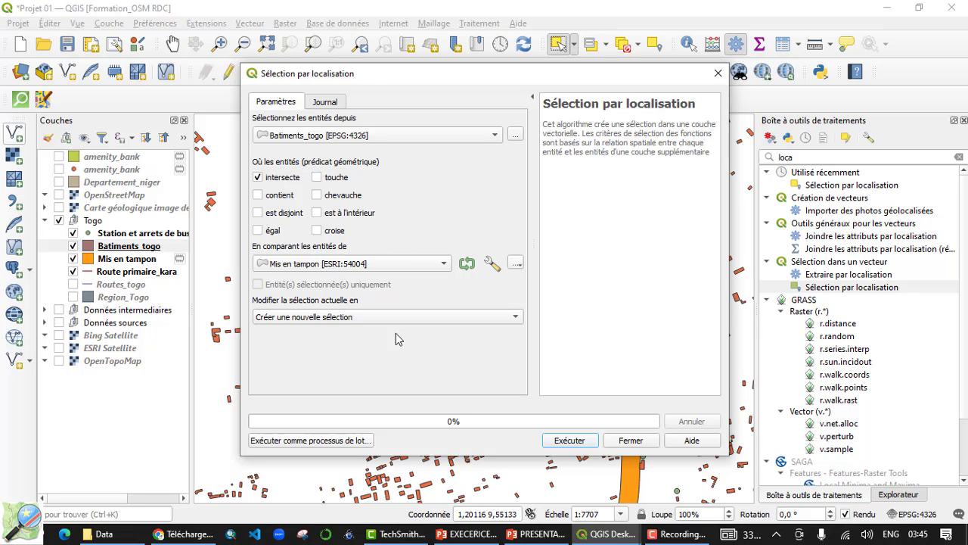
pyautogui.click(570, 441)
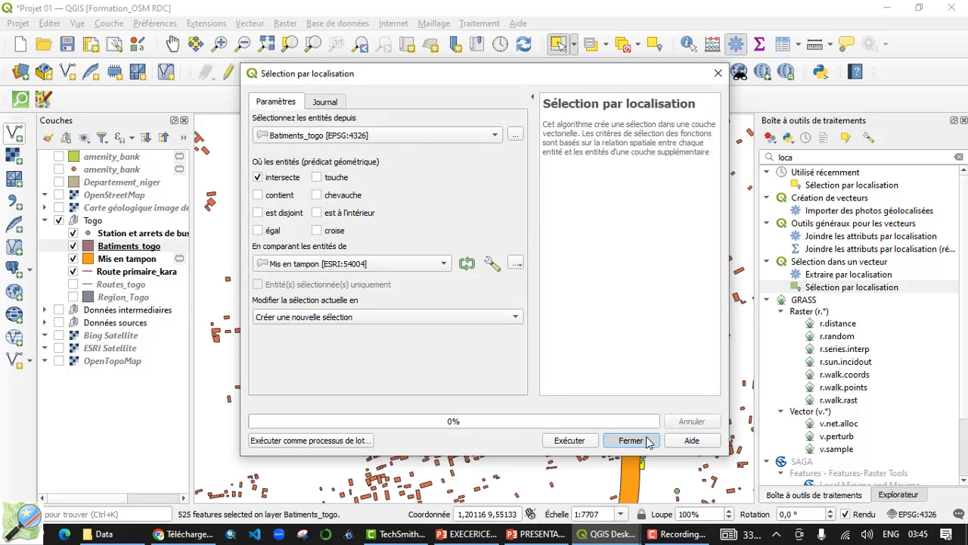
pyautogui.click(632, 440)
pyautogui.scroll(2, 656, 448)
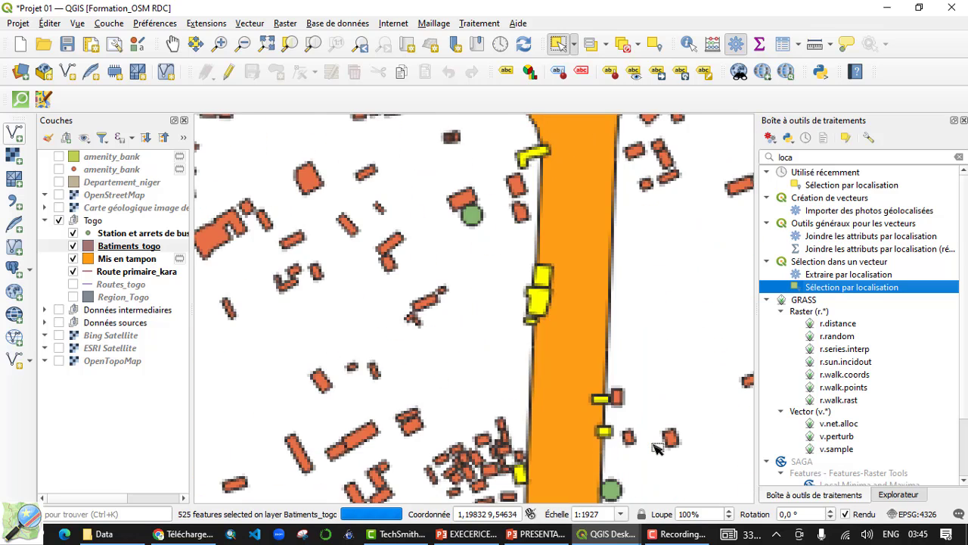
pyautogui.scroll(-1, 620, 397)
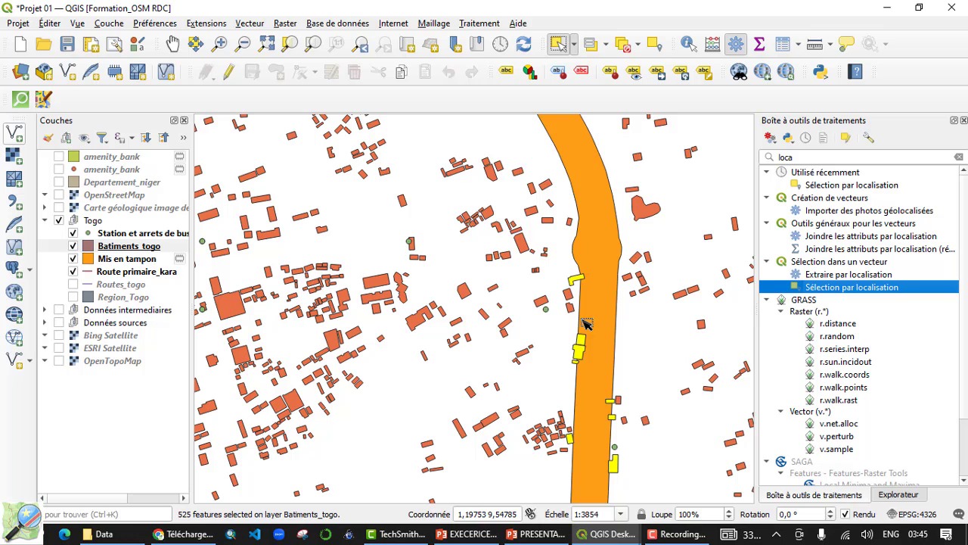
pyautogui.rightClick(138, 253)
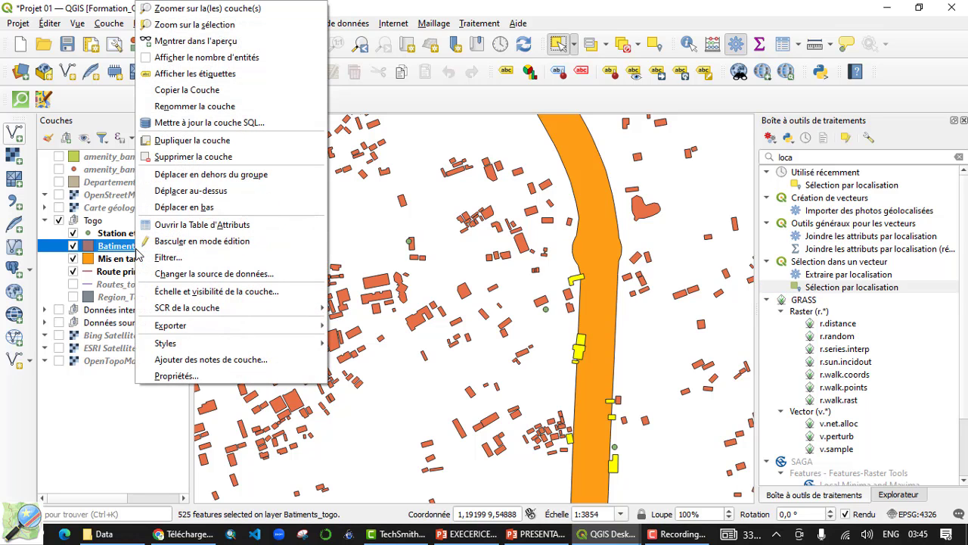
pyautogui.moveTo(231, 326)
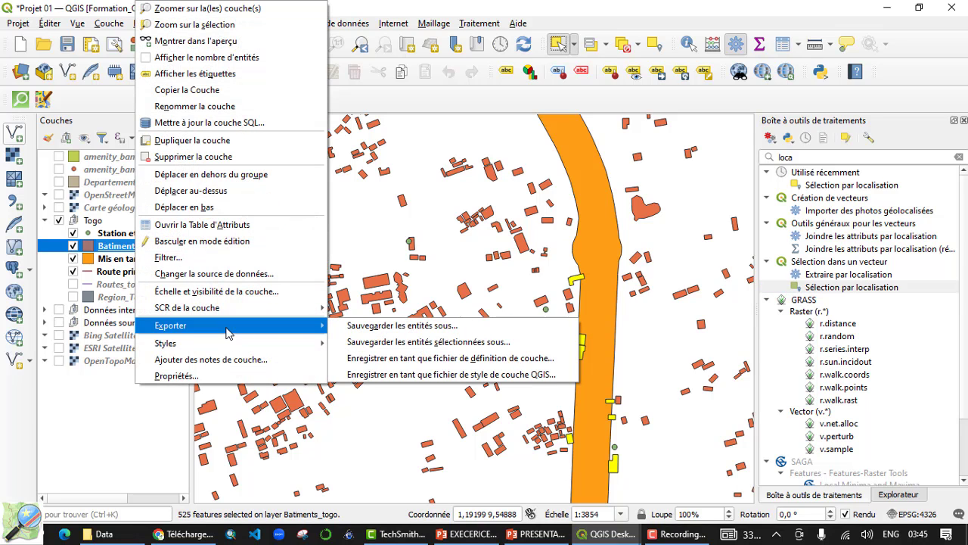
pyautogui.click(487, 347)
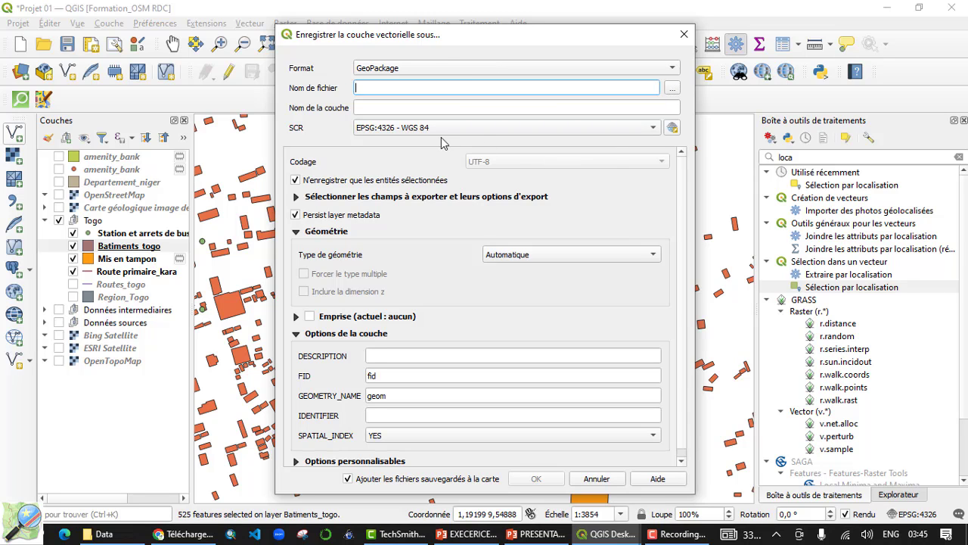
pyautogui.moveTo(431, 38); pyautogui.dragTo(395, 27)
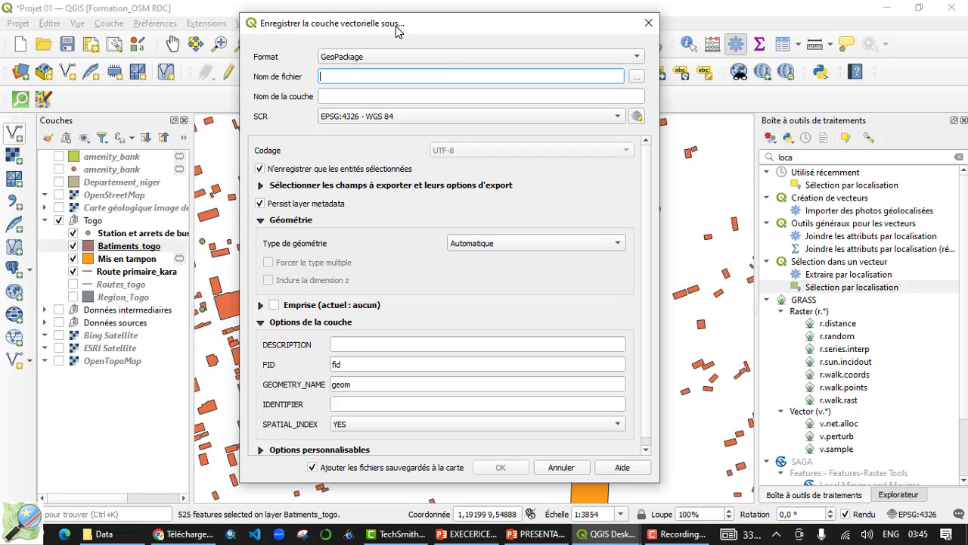
pyautogui.click(638, 76)
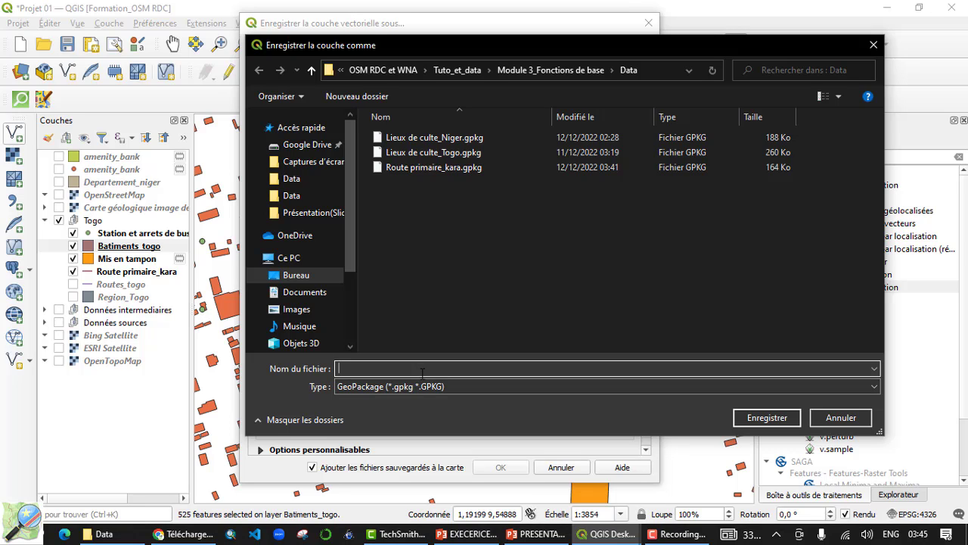
pyautogui.click(872, 47)
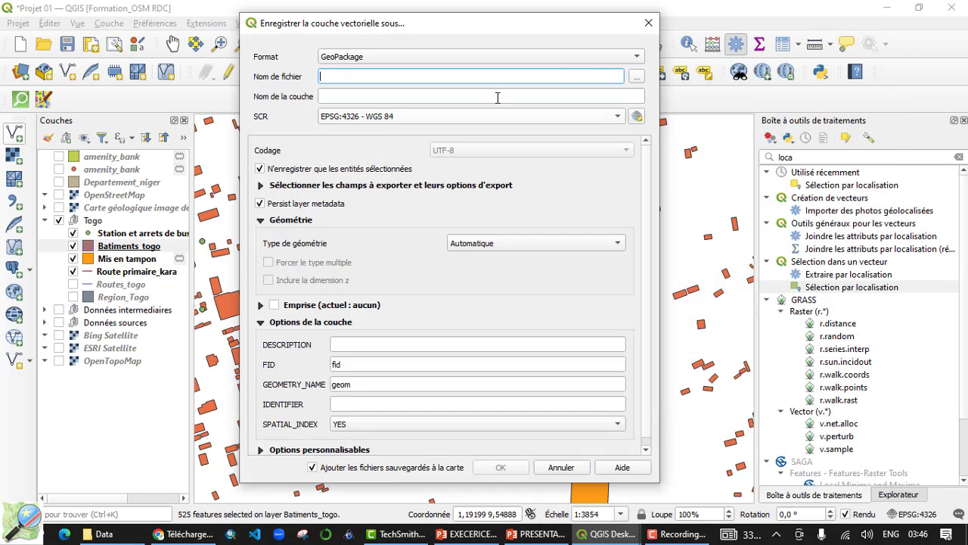
pyautogui.click(645, 25)
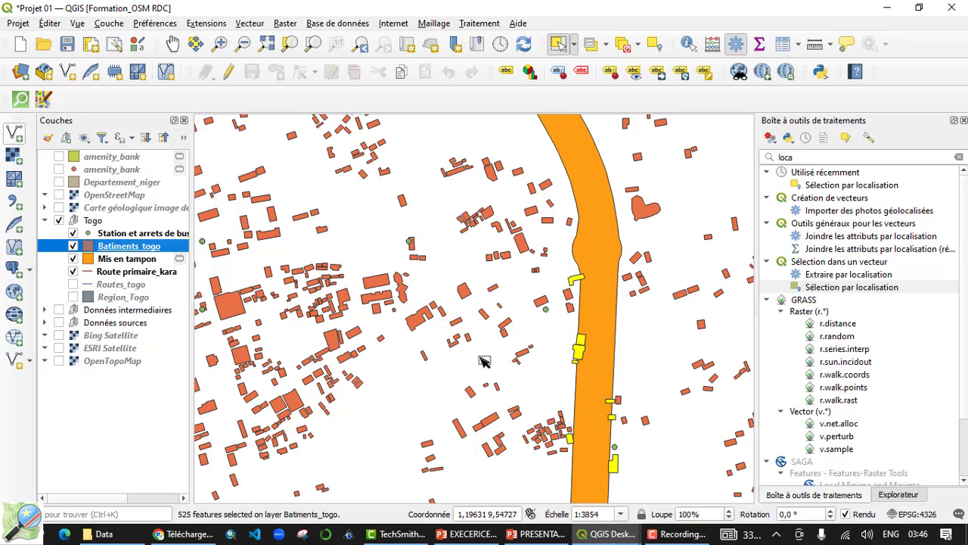
# Start exporting the selected Batiments_togo features in GeoPackage format, choosing the existing Route primaire_kara.gpkg in the Data folder as the destination file
pyautogui.rightClick(128, 252)
pyautogui.moveTo(300, 326)
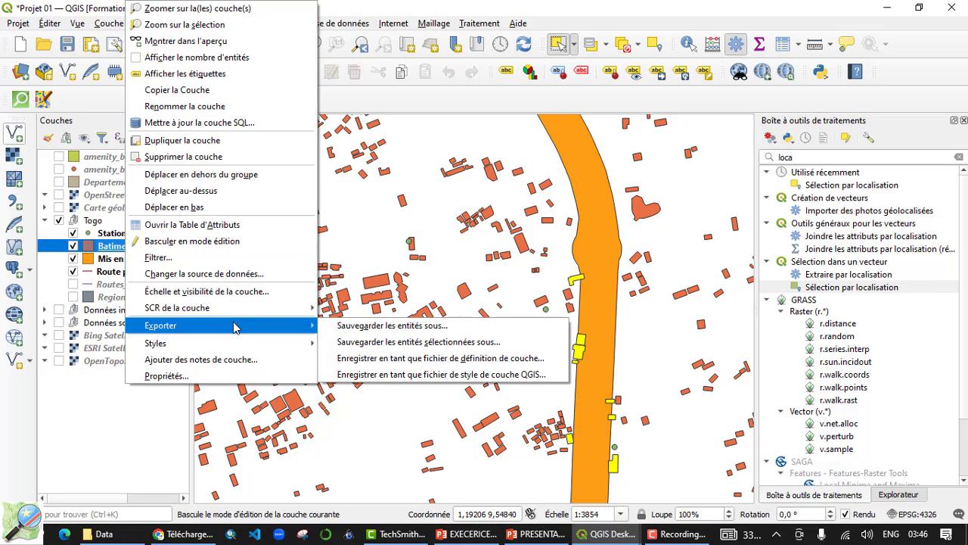
pyautogui.click(348, 341)
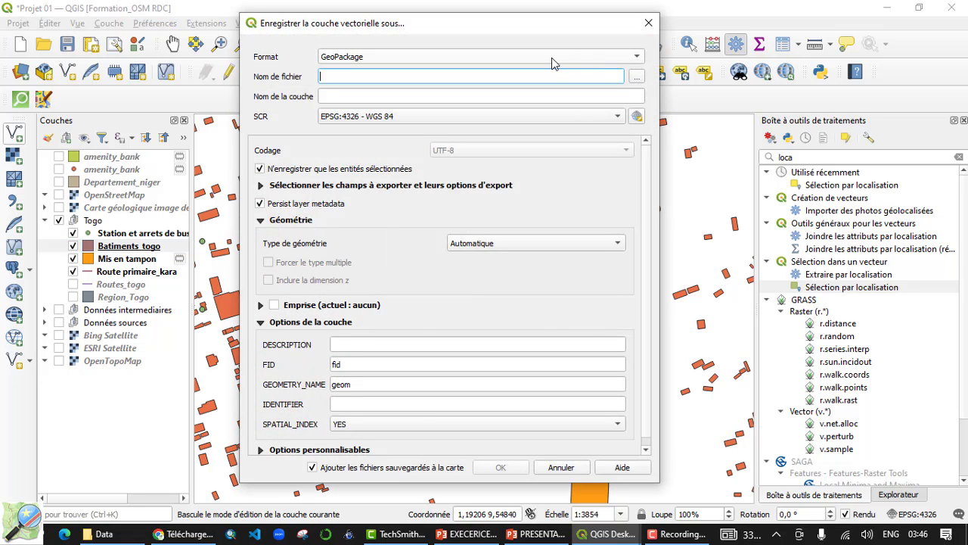
pyautogui.click(634, 77)
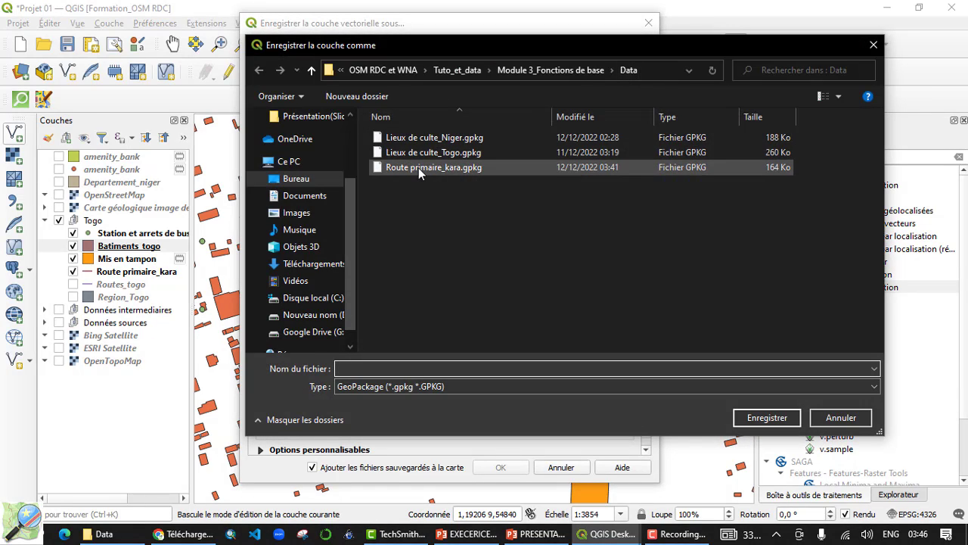
pyautogui.click(418, 168)
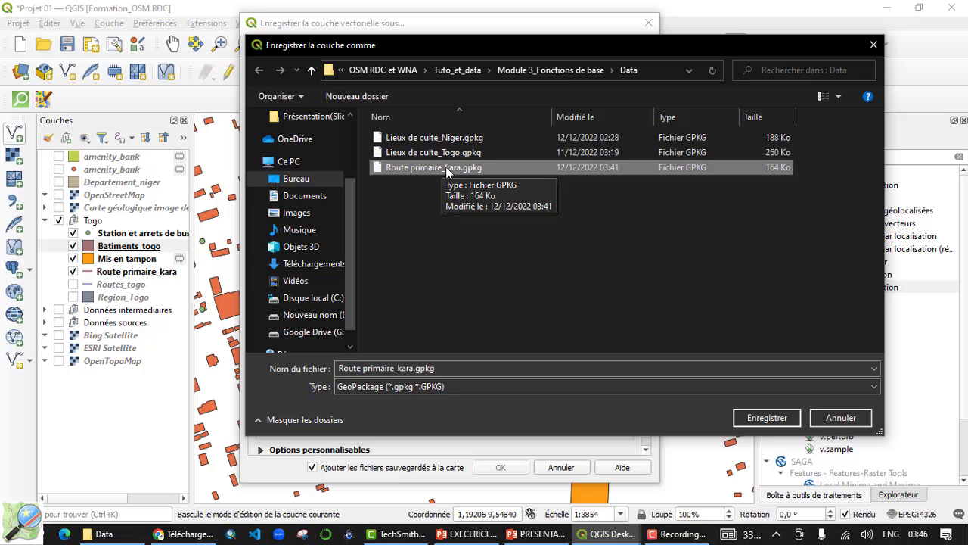
pyautogui.click(759, 419)
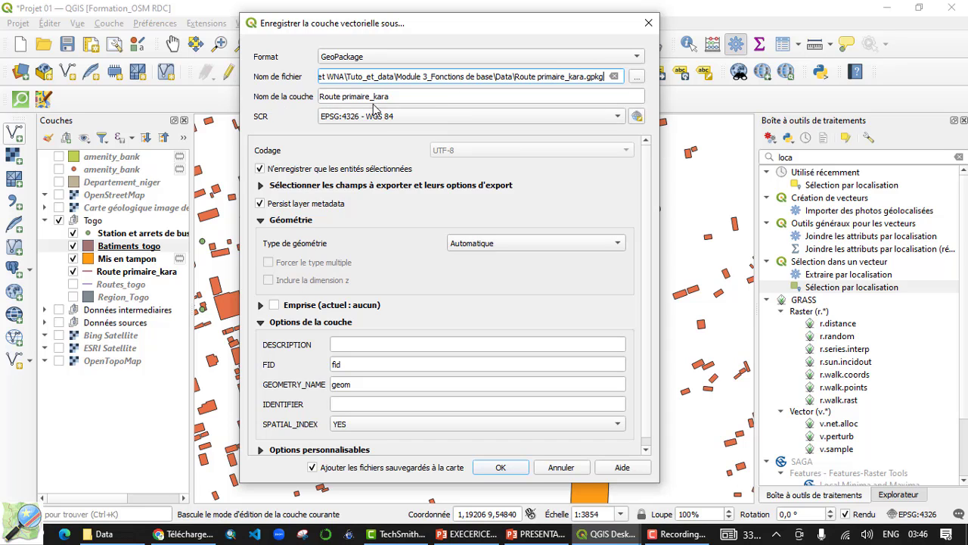
# Name the export layer "Batiments à demolire", set its CRS to ESRI:54004 - World_Mercator and run the export
pyautogui.moveTo(406, 102); pyautogui.dragTo(294, 93)
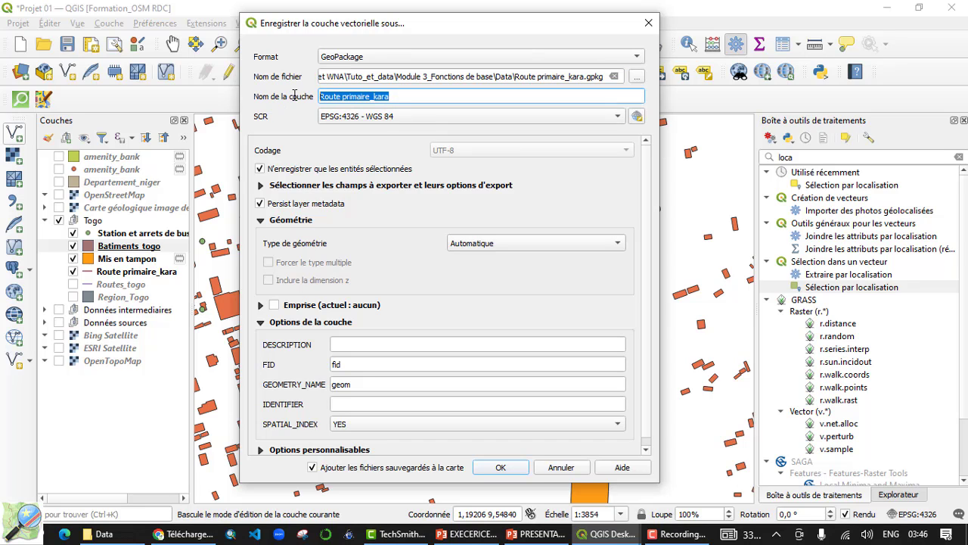
pyautogui.write('Batiments à')
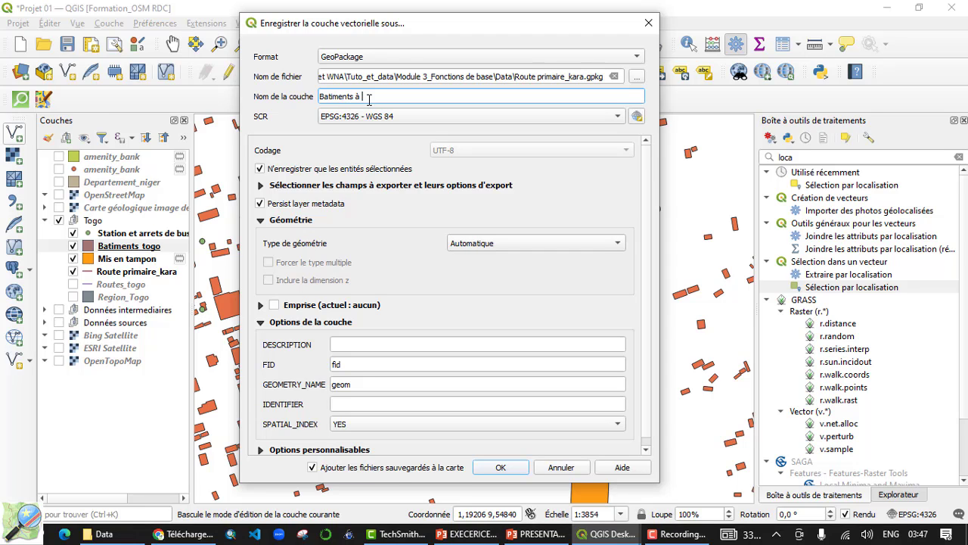
pyautogui.write('molire')
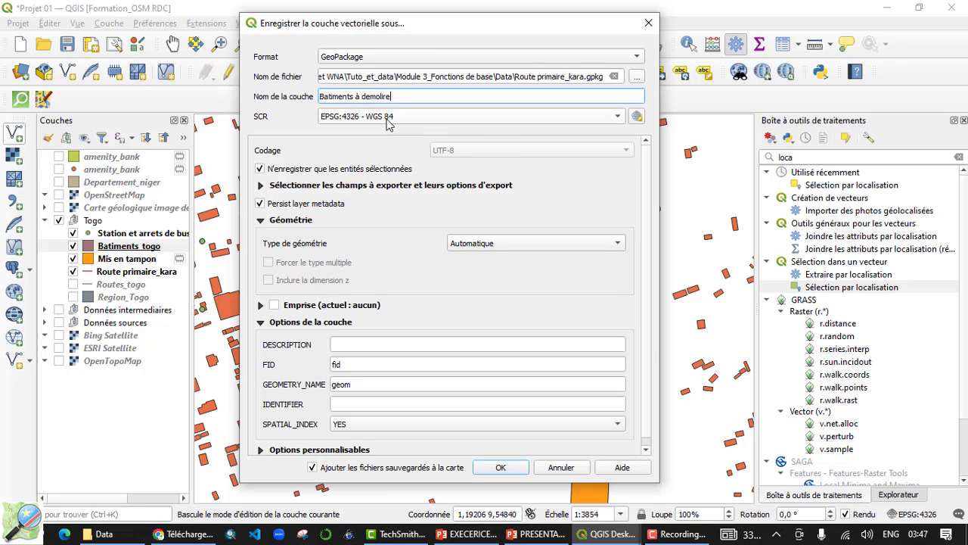
pyautogui.click(390, 119)
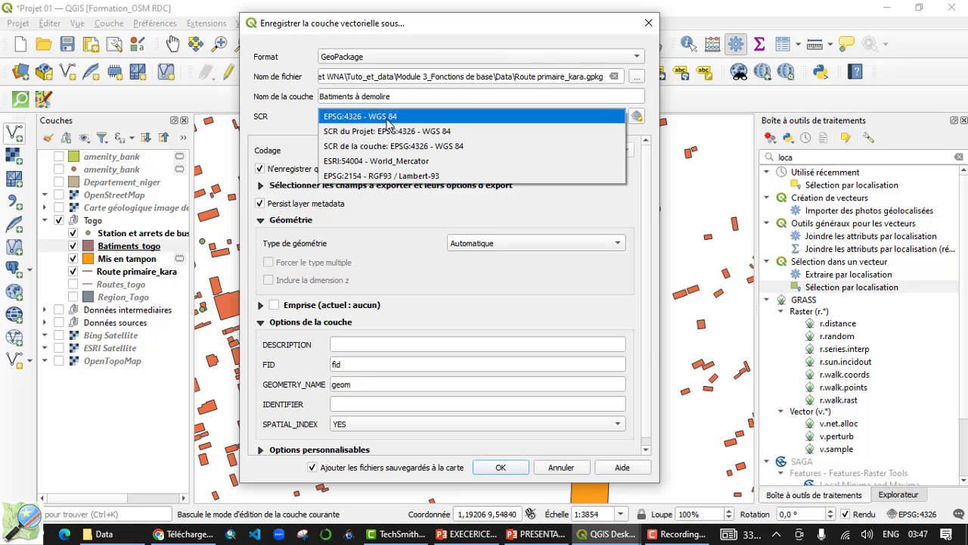
pyautogui.click(395, 161)
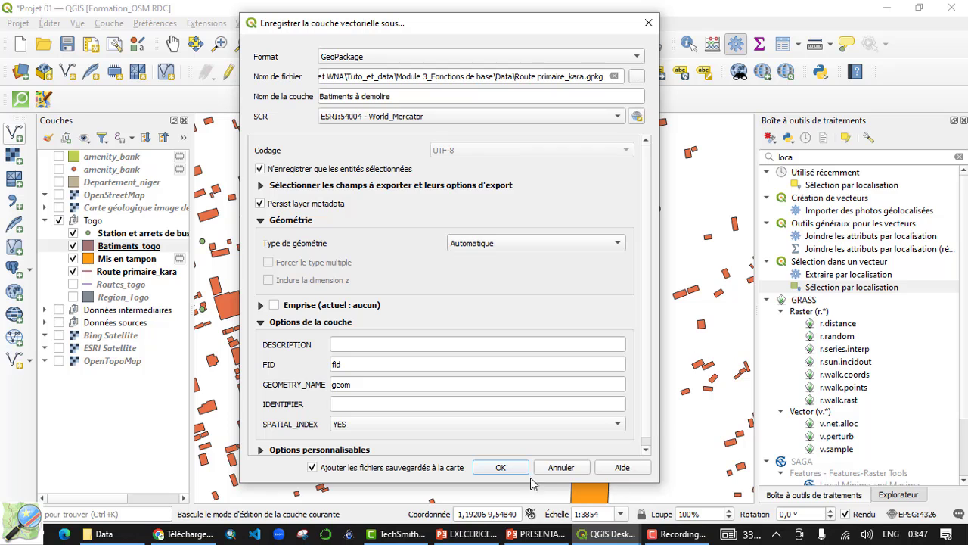
pyautogui.click(501, 468)
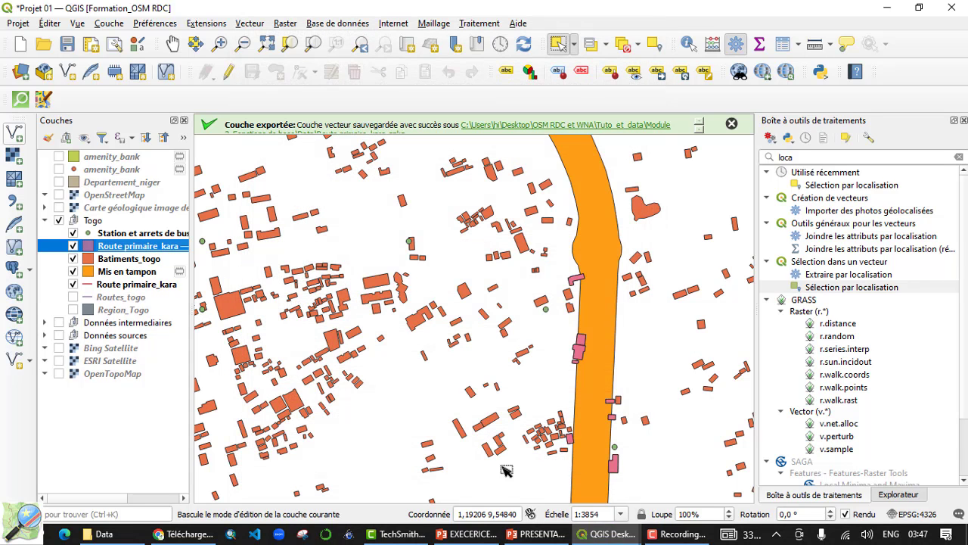
# Start exporting all features of the Mis en tampon layer in GeoPackage format, with Route primaire_kara.gpkg as the destination file
pyautogui.click(135, 276)
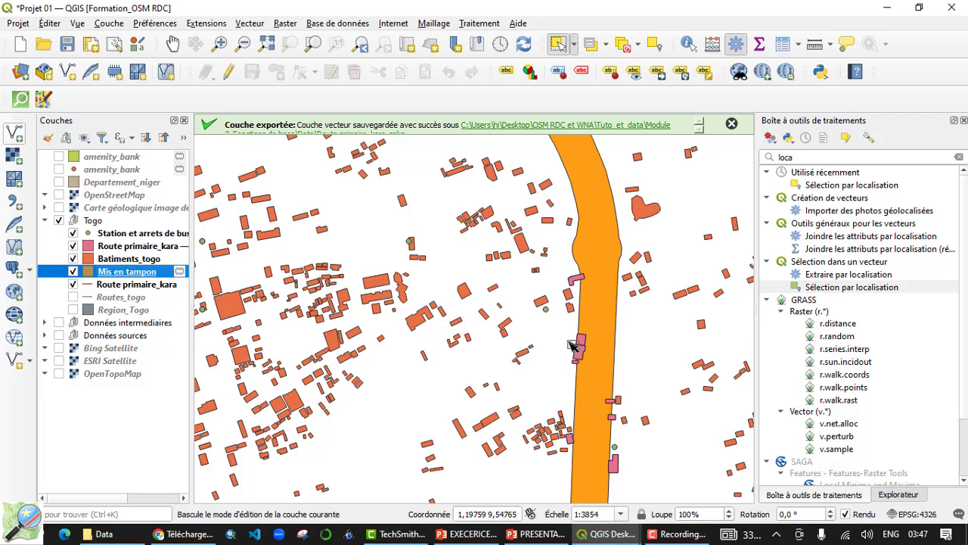
pyautogui.rightClick(137, 276)
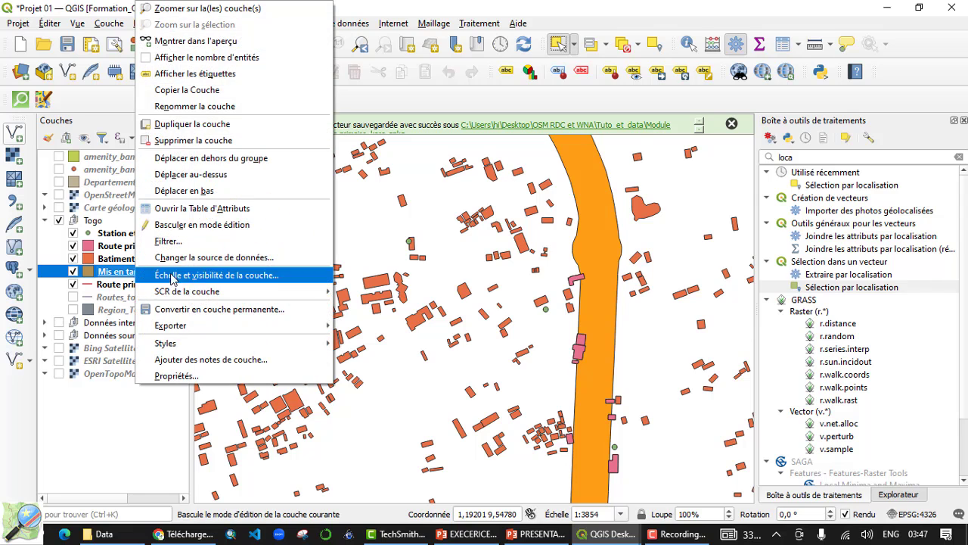
pyautogui.moveTo(227, 326)
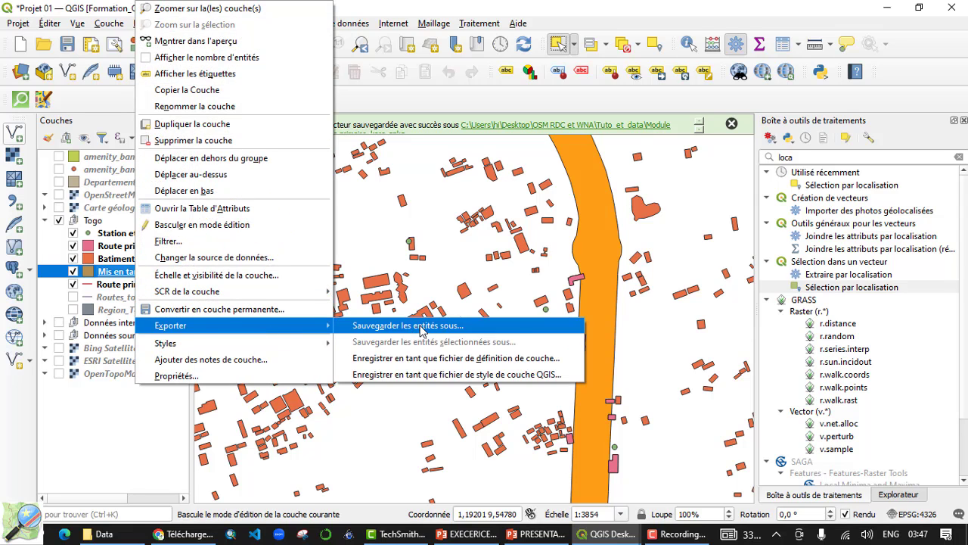
pyautogui.click(398, 327)
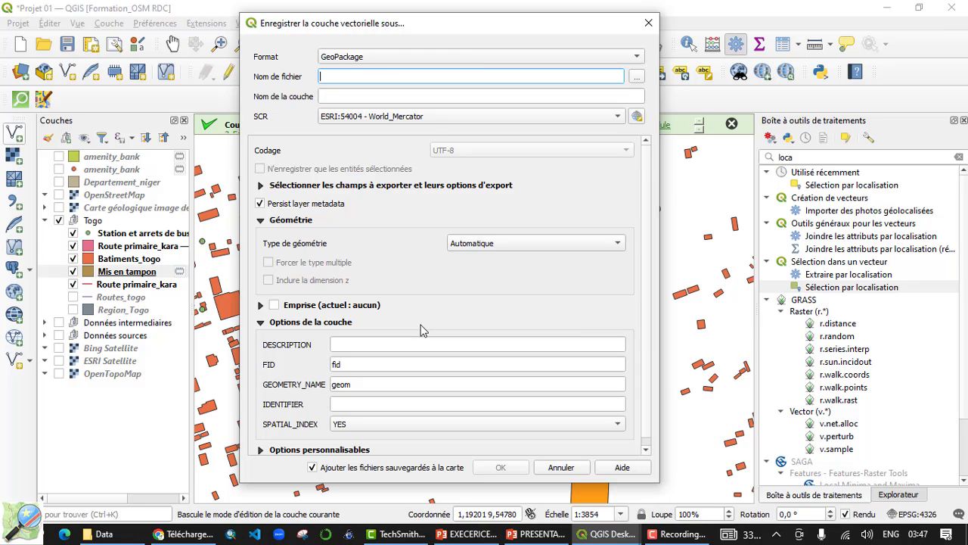
pyautogui.click(636, 76)
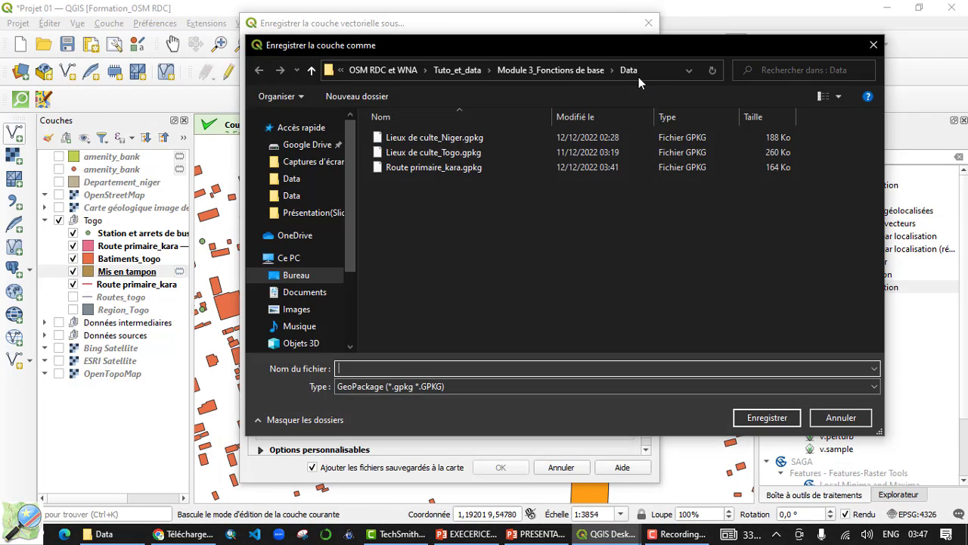
pyautogui.click(403, 166)
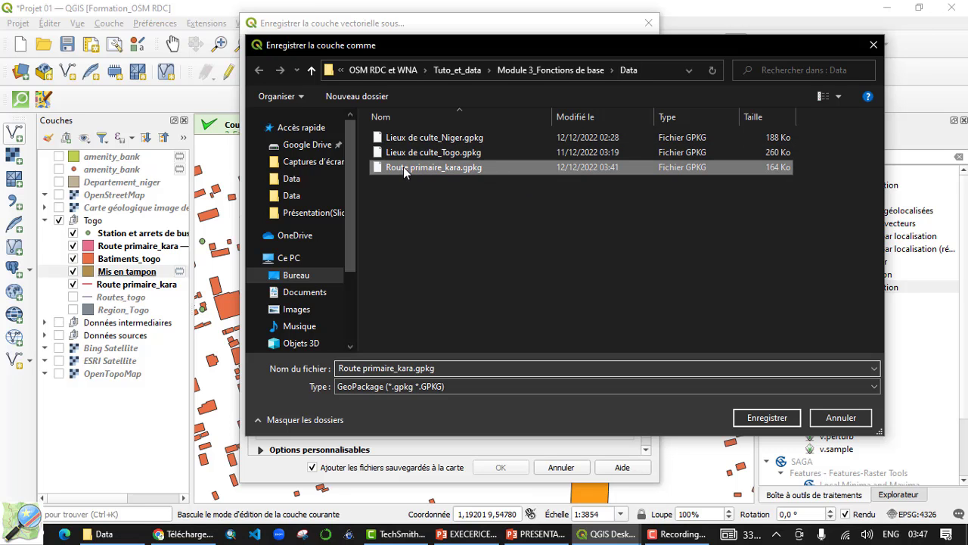
pyautogui.click(757, 419)
# Name the buffer's export layer "Tampon_30m" and run the export with the result added to the map
pyautogui.doubleClick(395, 96)
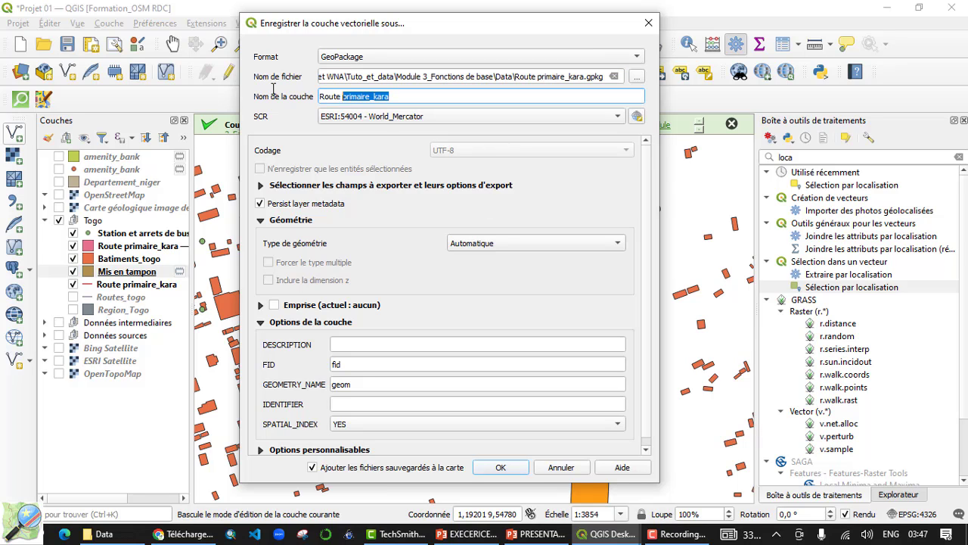
pyautogui.hotkey('ctrl', 'a')
pyautogui.write('T')
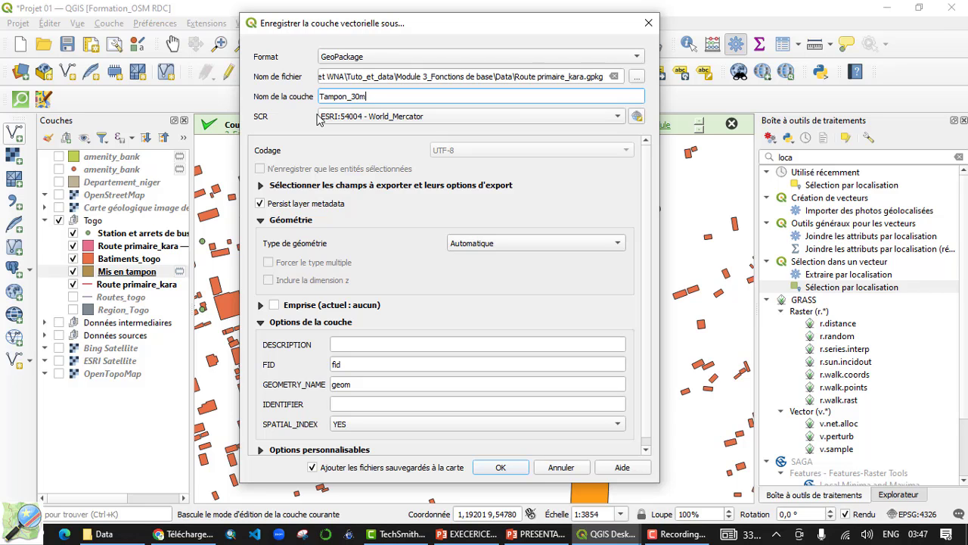
pyautogui.click(503, 466)
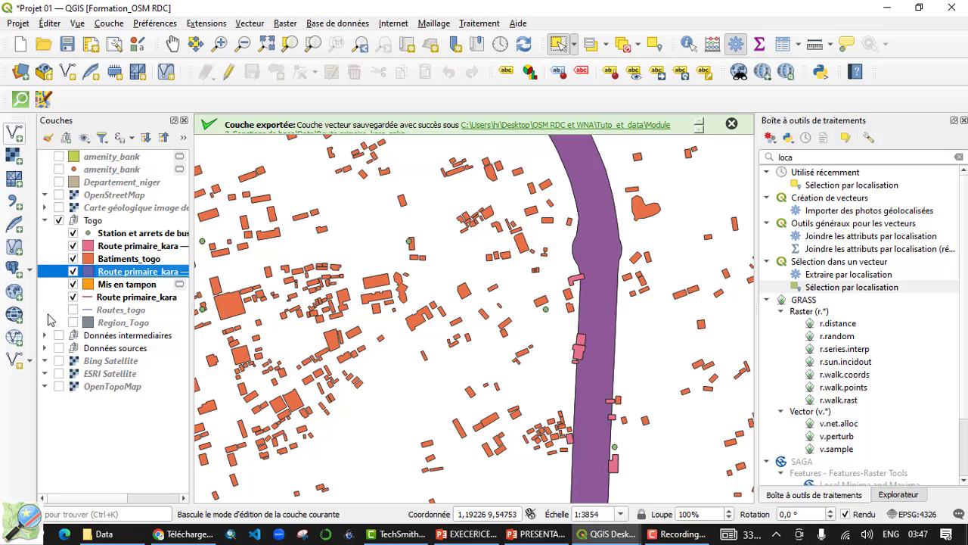
# Hide the Batiments_togo layer and inspect the exported buildings along the buffered road
pyautogui.click(73, 259)
pyautogui.scroll(-4, 616, 380)
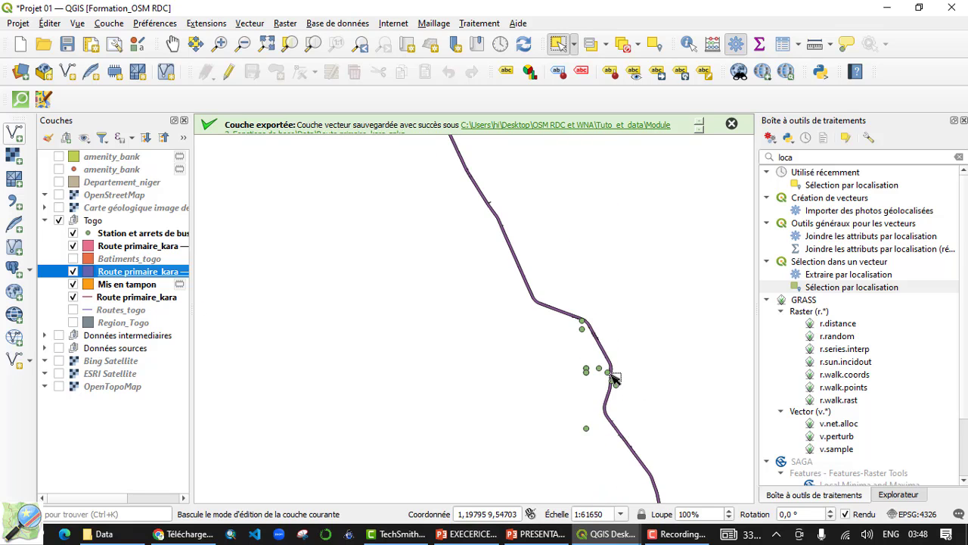
pyautogui.scroll(4, 616, 380)
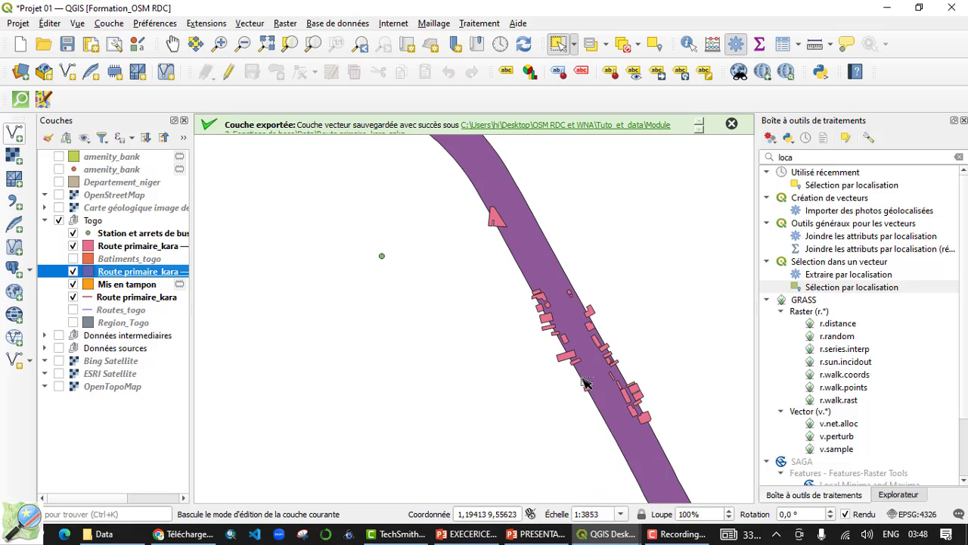
# Examine the attribute table of the exported Tampon_30m layer and close it
pyautogui.rightClick(141, 276)
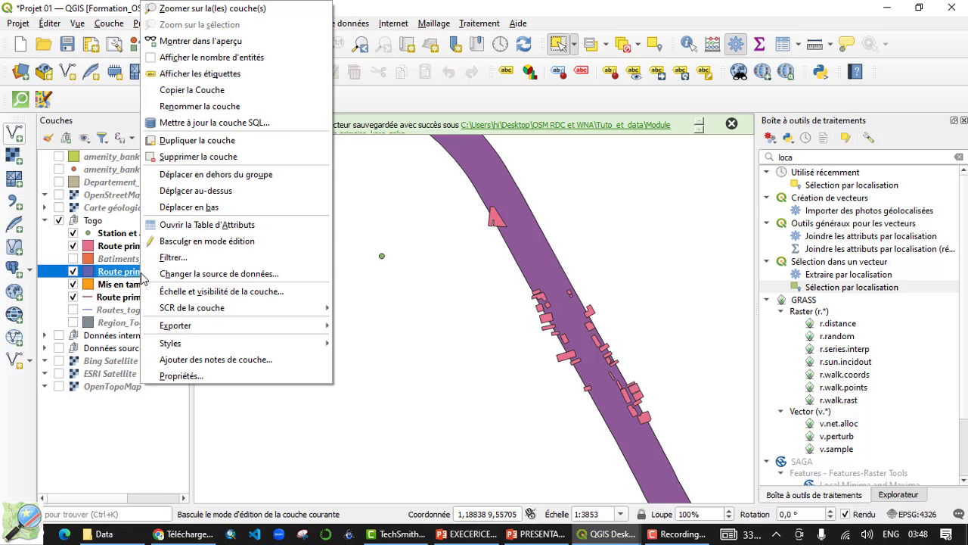
pyautogui.click(175, 229)
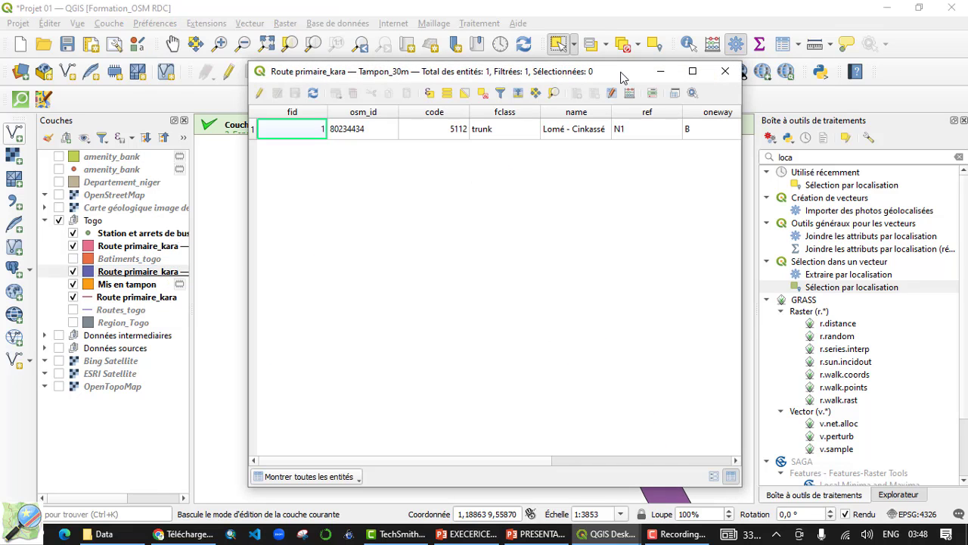
pyautogui.click(725, 71)
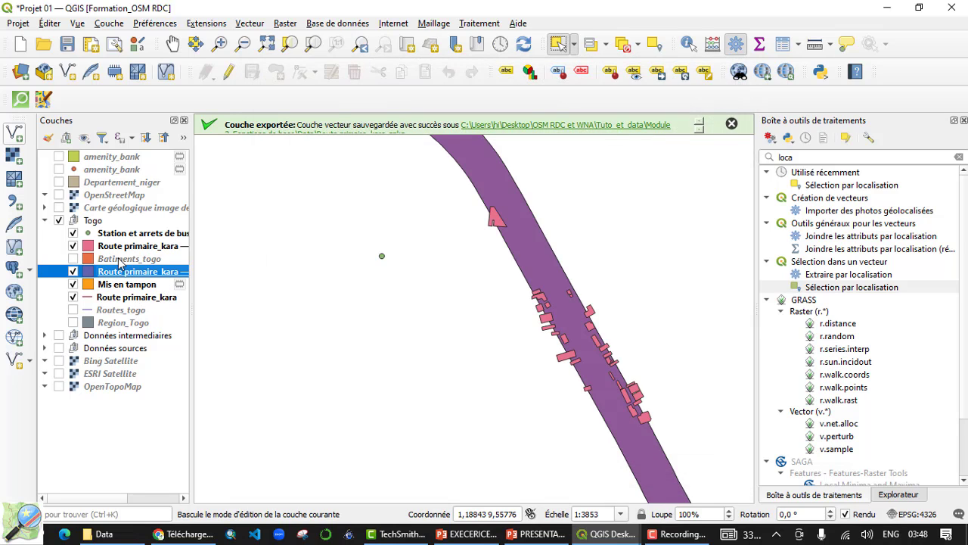
# Widen the layer list so the full layer names fit and open the attribute table of the exported Batiments à demolire layer
pyautogui.click(125, 249)
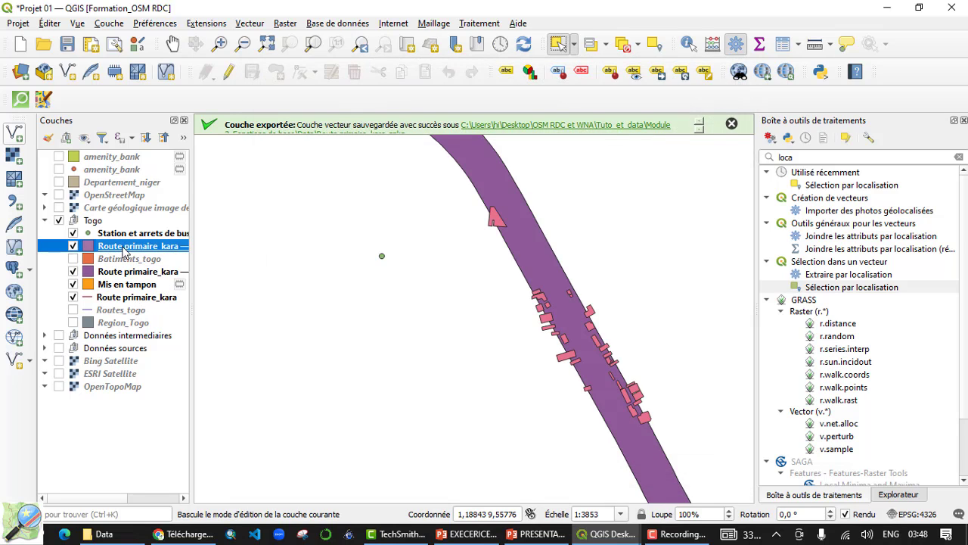
pyautogui.moveTo(194, 262); pyautogui.dragTo(207, 260)
pyautogui.rightClick(155, 252)
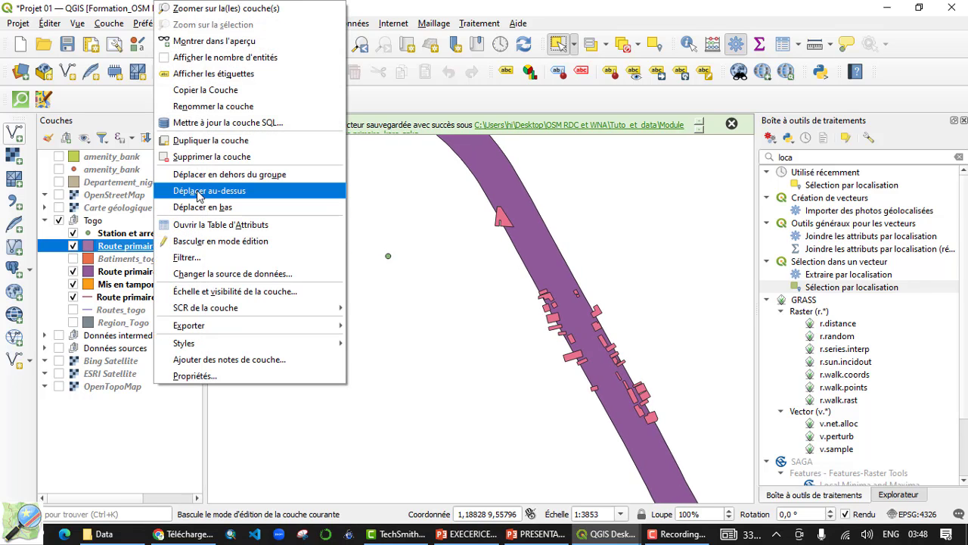
pyautogui.click(185, 222)
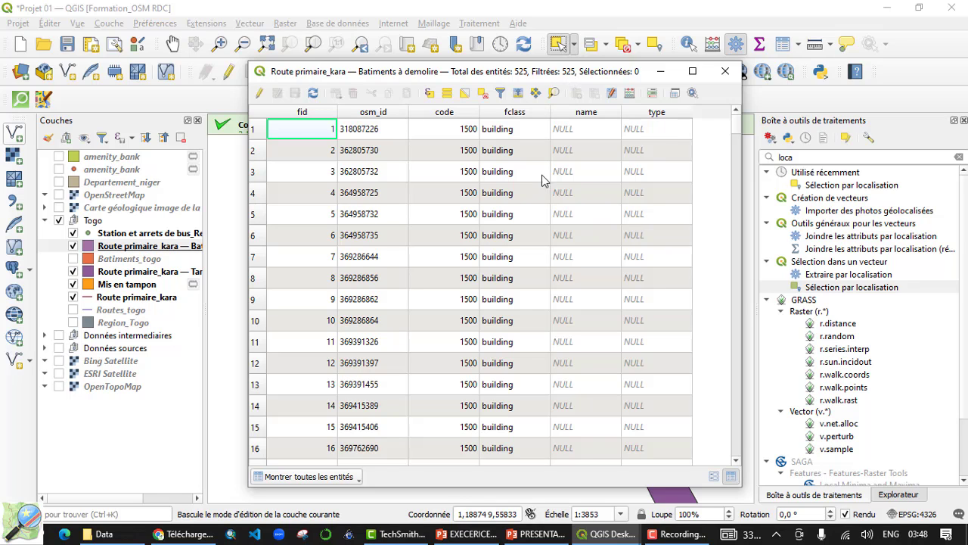
# Close the buildings' attribute table, then hide the whole Togo layer group and collapse it
pyautogui.click(725, 74)
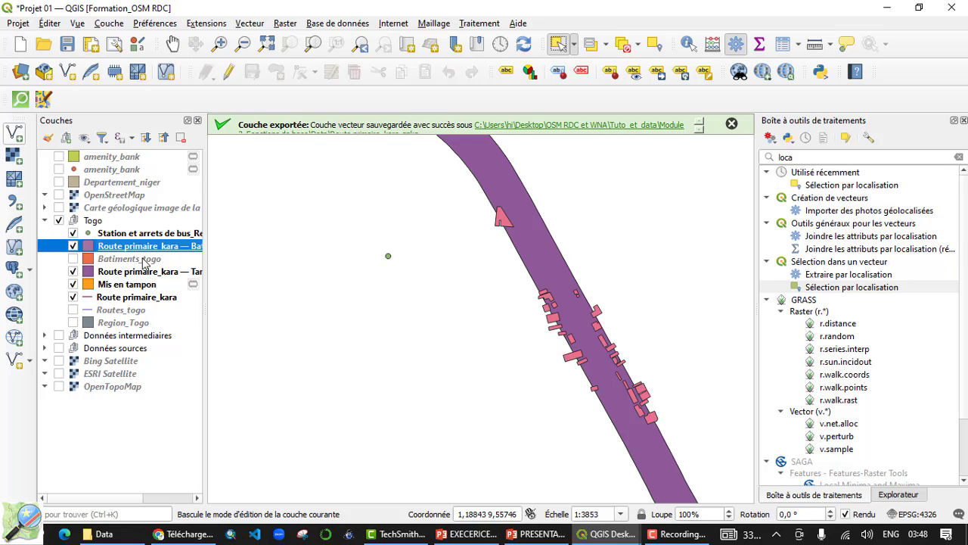
pyautogui.click(58, 220)
pyautogui.click(60, 223)
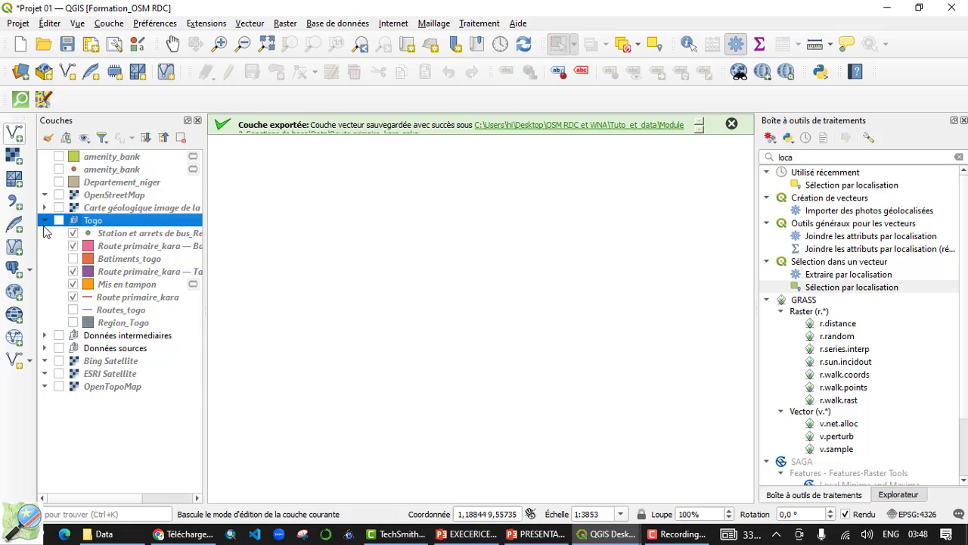
pyautogui.click(45, 221)
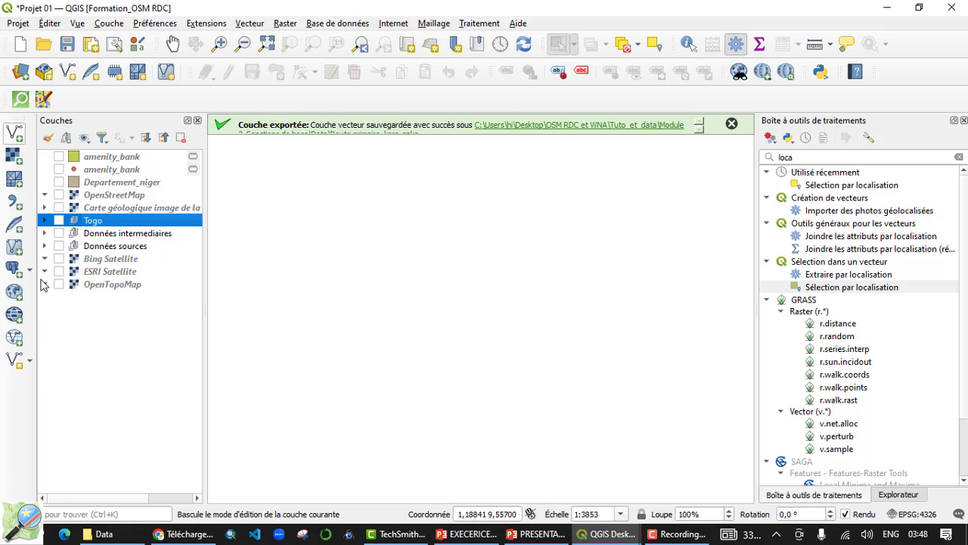
# Create a new GeoPackage connection to Route primaire_kara.gpkg from the Module 3_Fonctions de base Data folder
pyautogui.click(917, 495)
pyautogui.scroll(-7, 851, 341)
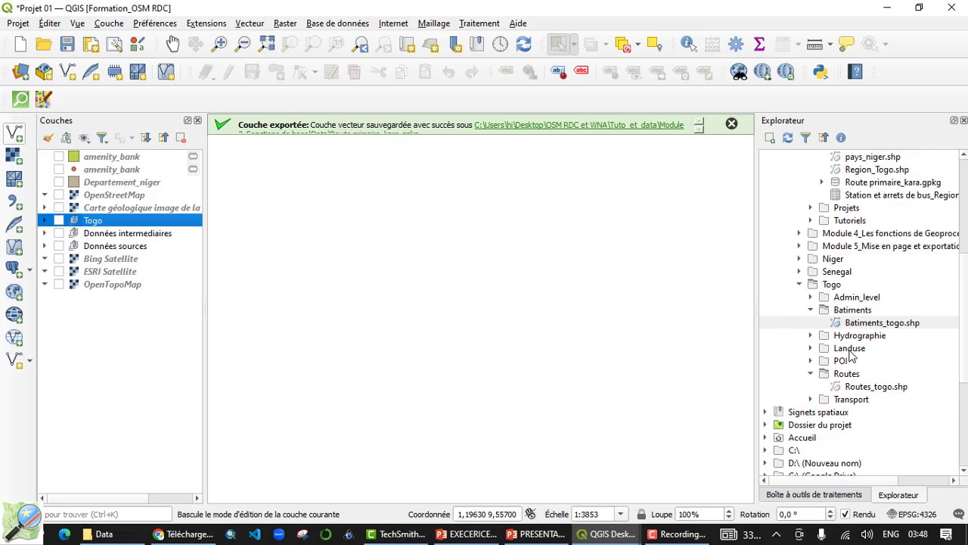
pyautogui.click(805, 286)
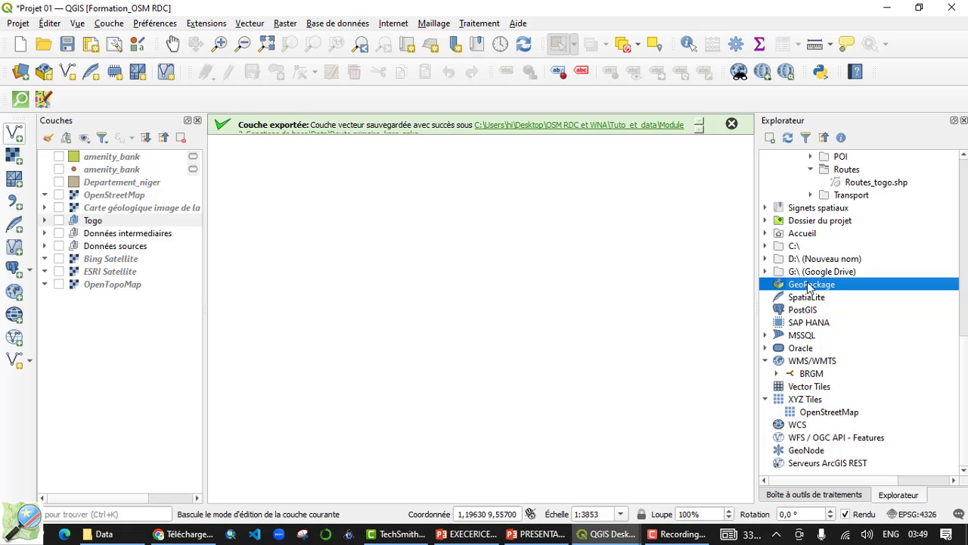
pyautogui.rightClick(810, 287)
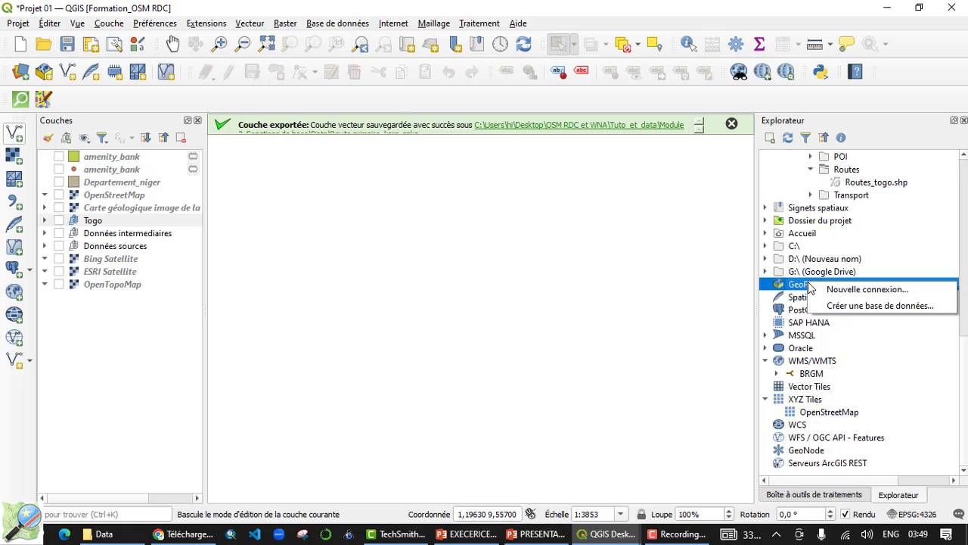
pyautogui.press('Escape')
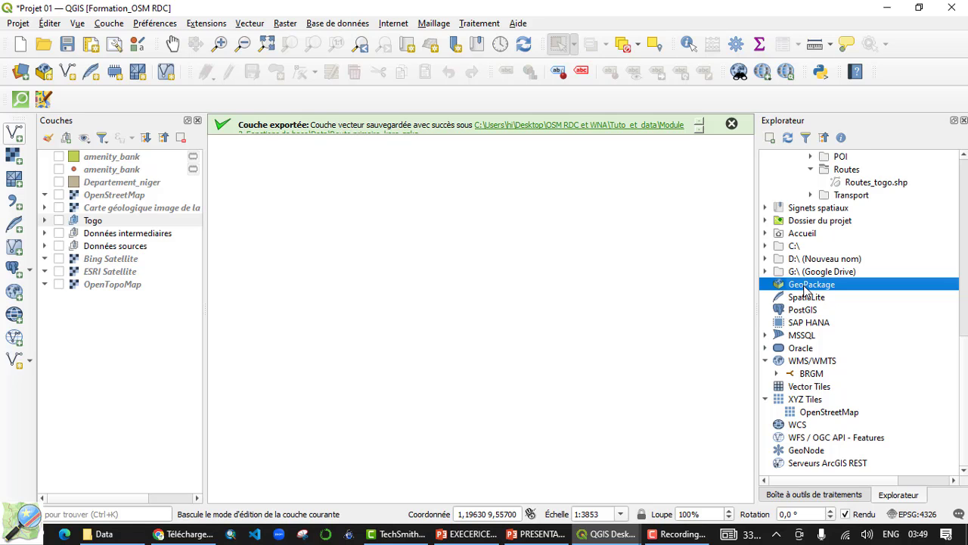
pyautogui.rightClick(806, 290)
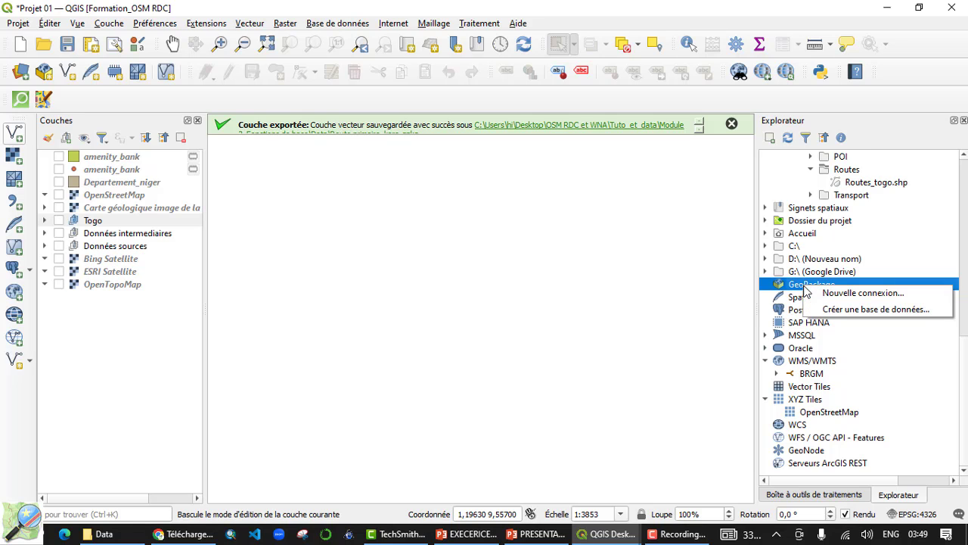
pyautogui.click(841, 293)
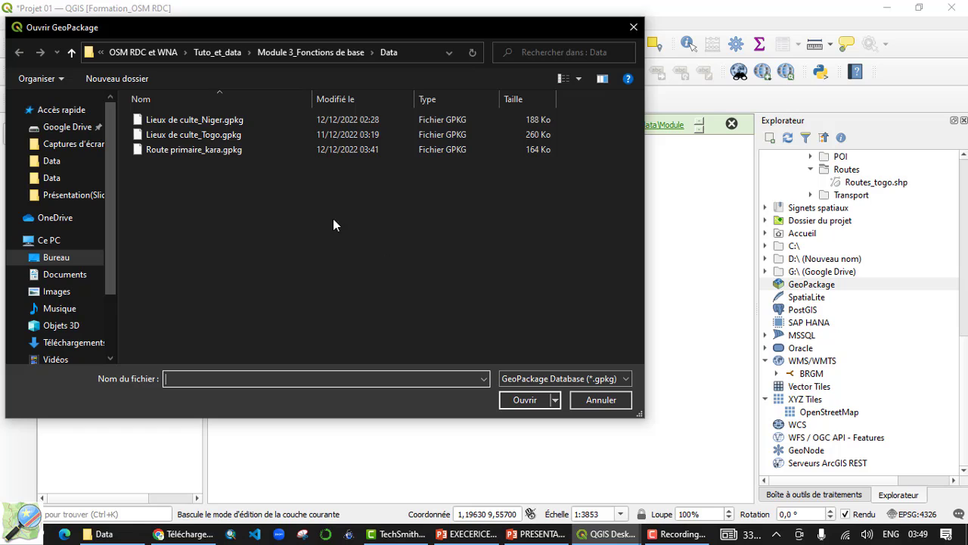
pyautogui.click(179, 151)
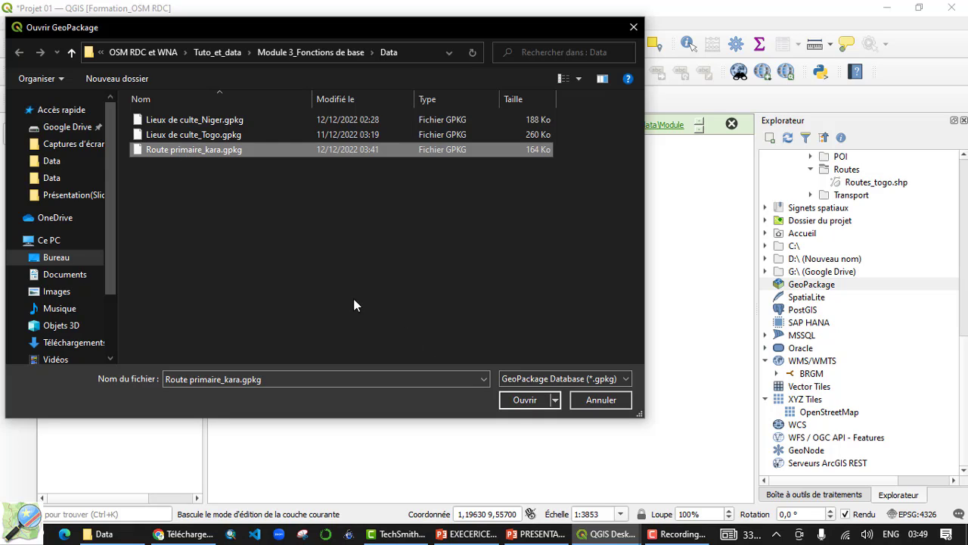
pyautogui.click(525, 401)
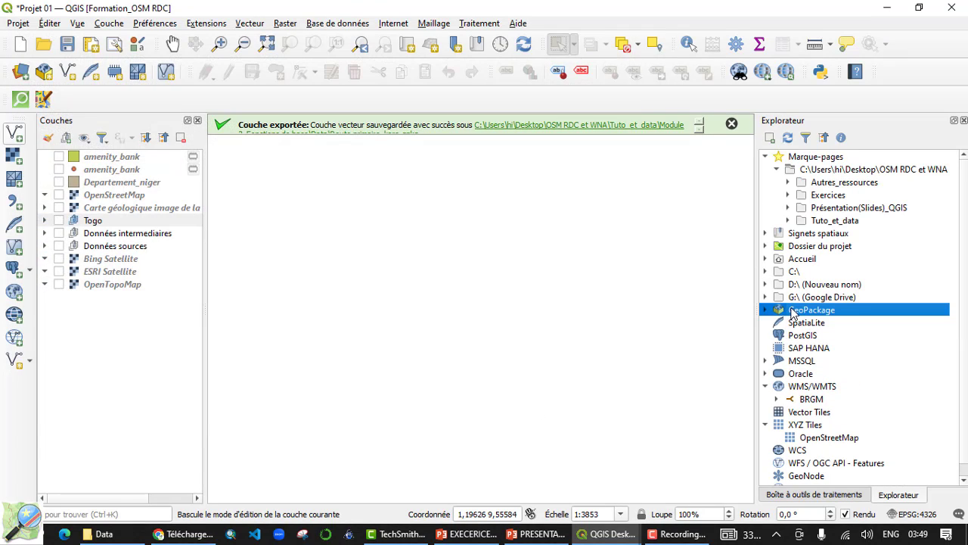
# Expand the new Route primaire_kara.gpkg connection and examine the layers stored in it
pyautogui.click(765, 311)
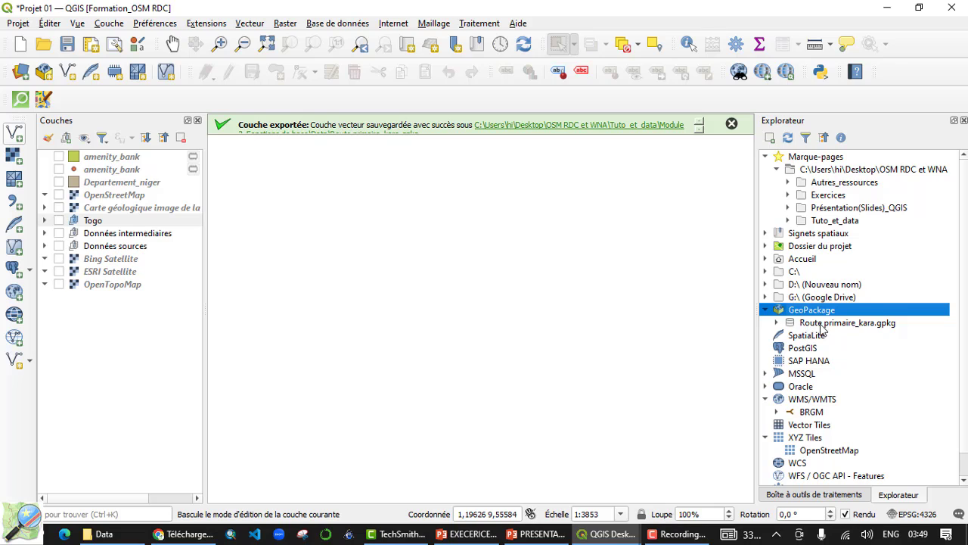
pyautogui.click(824, 324)
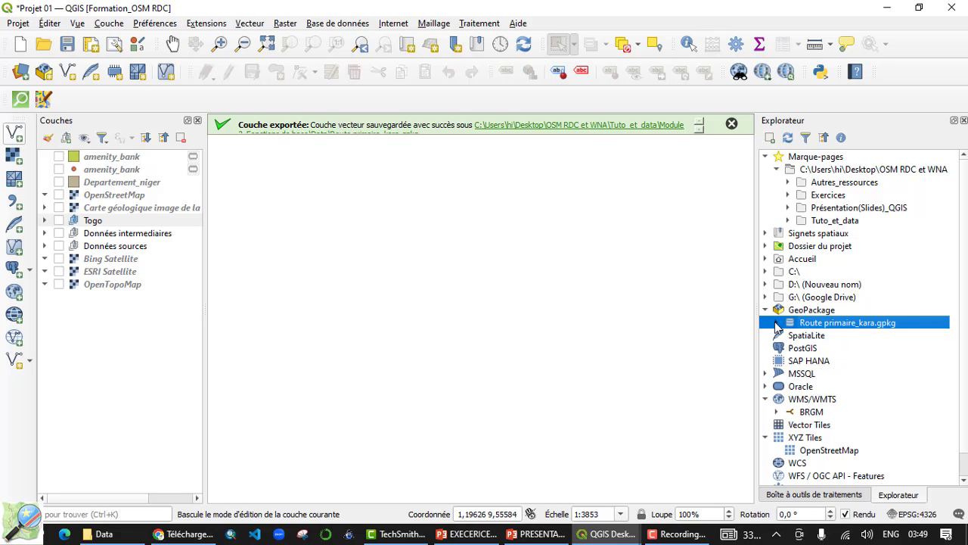
pyautogui.click(777, 327)
pyautogui.click(835, 341)
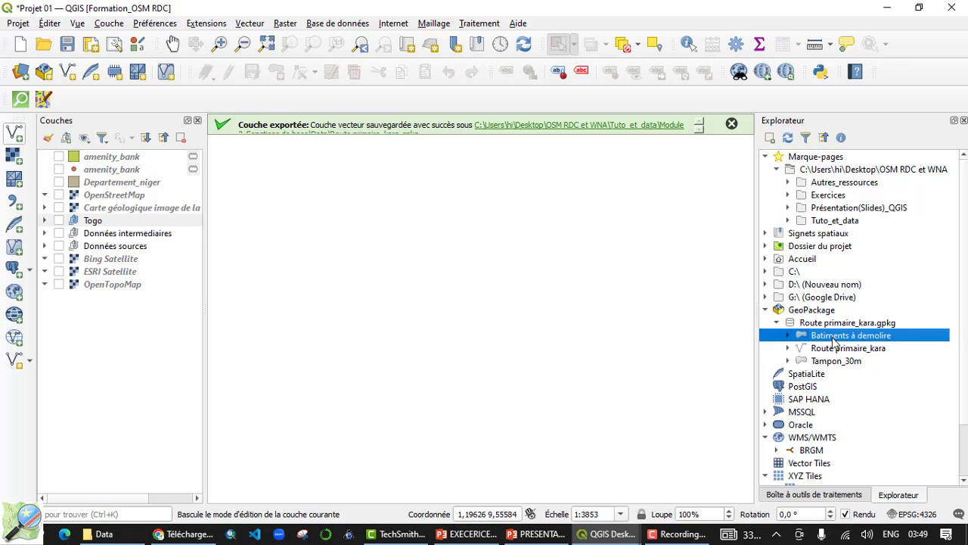
pyautogui.click(839, 348)
pyautogui.click(839, 361)
pyautogui.click(838, 353)
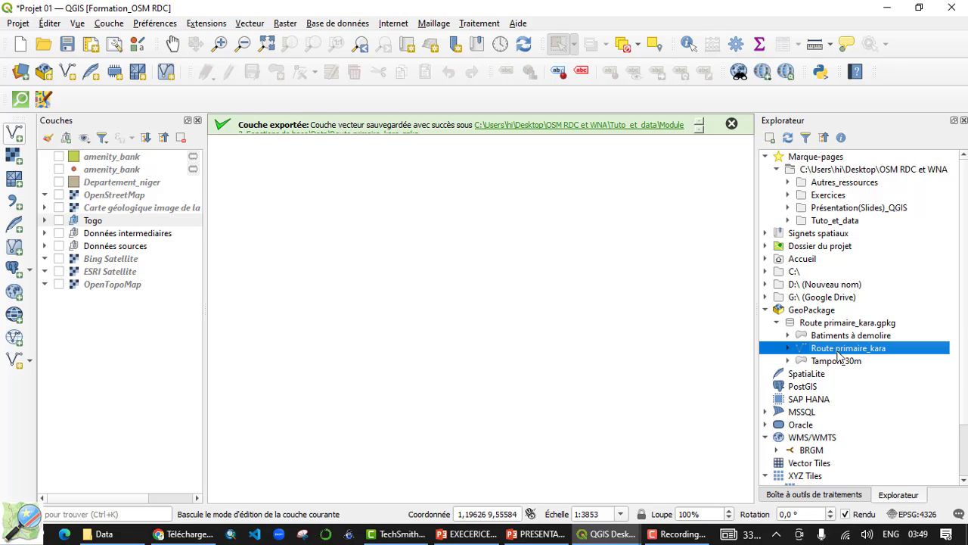
pyautogui.click(836, 362)
# Add the Batiments à demolire layer from the GeoPackage connection to the map and move it above all other layers, outside the Togo group
pyautogui.click(832, 340)
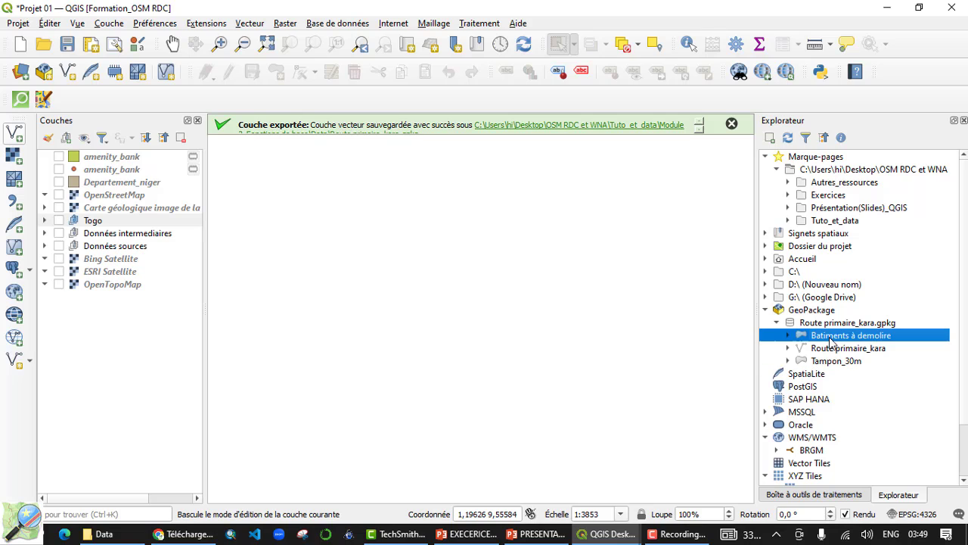
pyautogui.moveTo(830, 341); pyautogui.dragTo(549, 324)
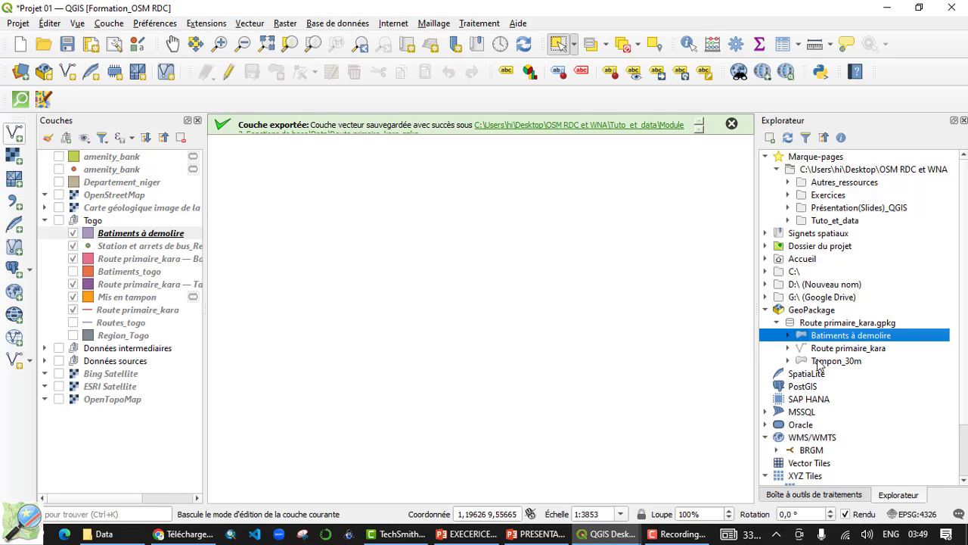
pyautogui.moveTo(146, 234); pyautogui.dragTo(156, 163)
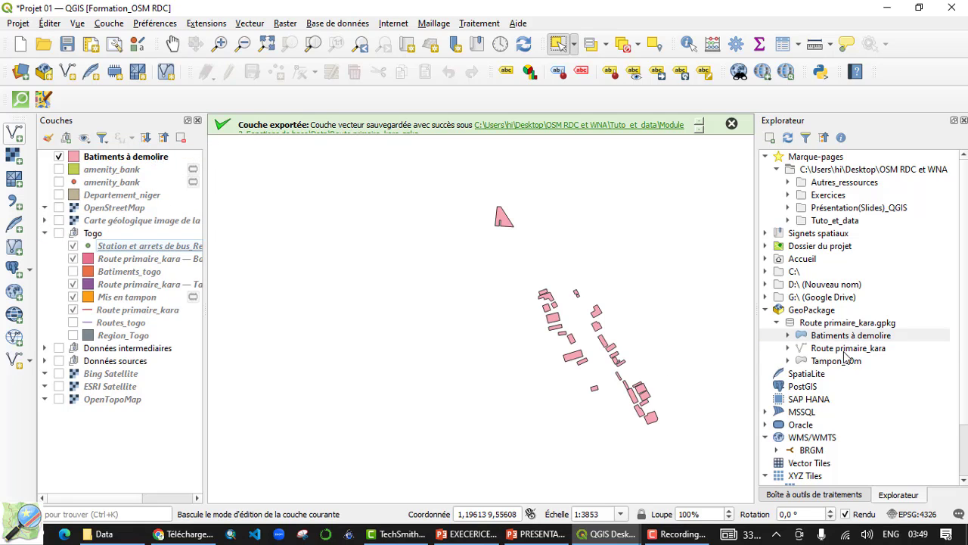
# Add the Tampon_30m layer from the GeoPackage, place it directly below Batiments à demolire, and dismiss the export message
pyautogui.moveTo(847, 363); pyautogui.dragTo(569, 337)
pyautogui.click(130, 248)
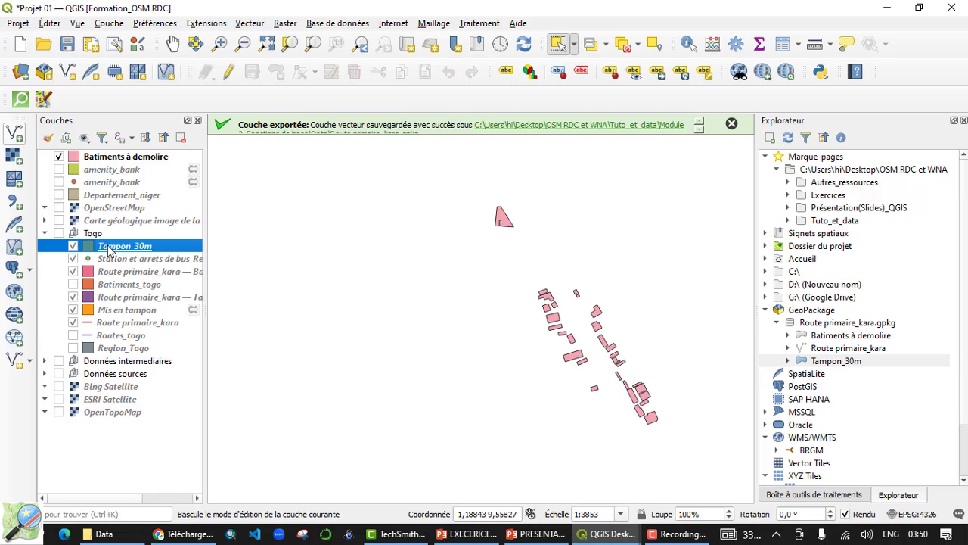
pyautogui.moveTo(109, 250); pyautogui.dragTo(136, 163)
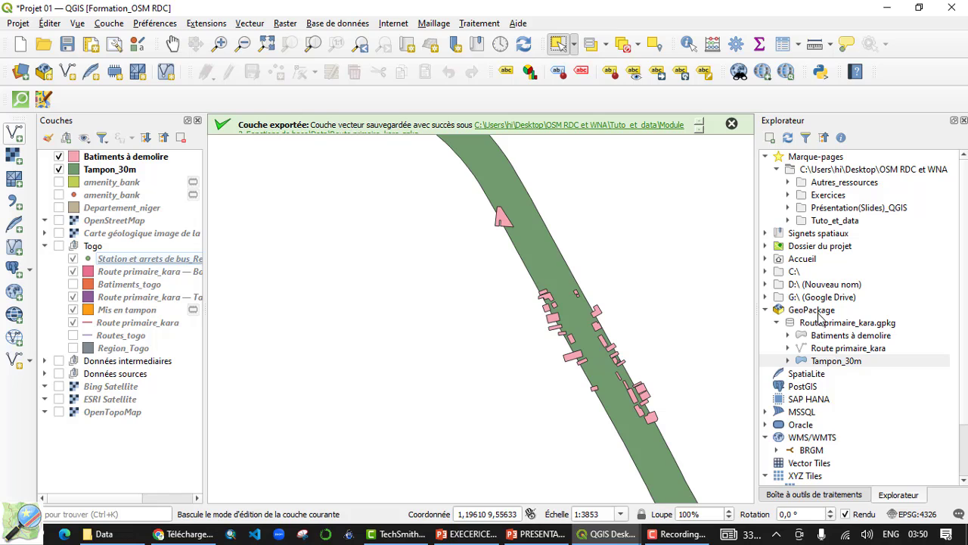
pyautogui.click(732, 123)
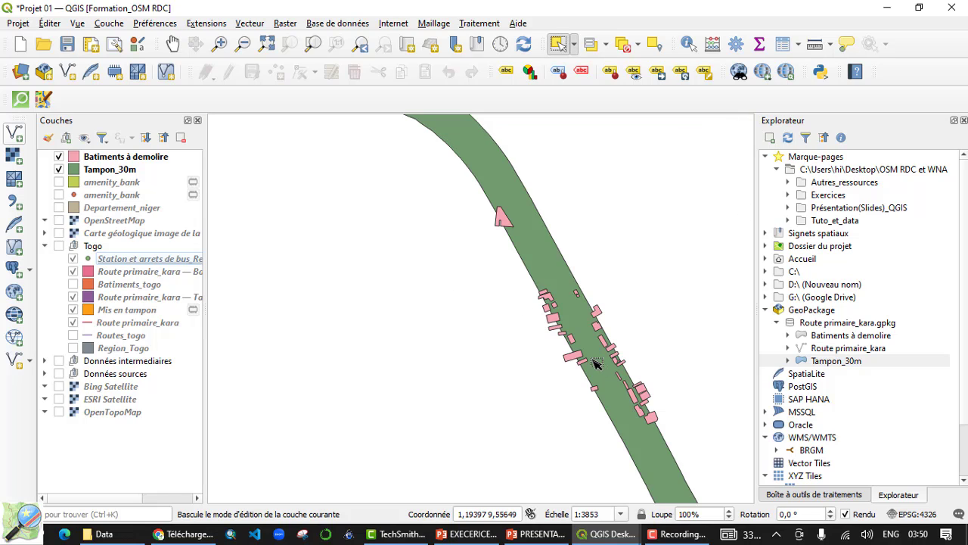
pyautogui.scroll(-2, 597, 363)
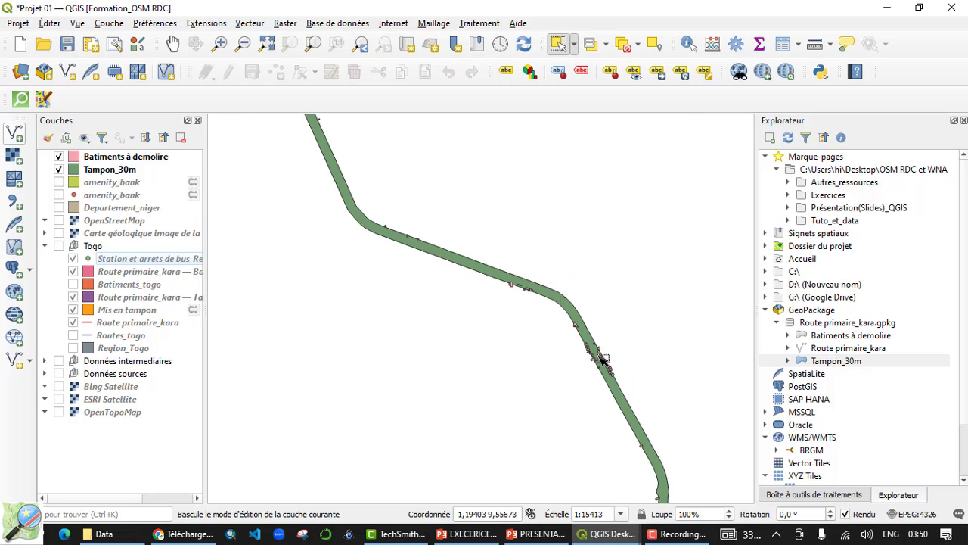